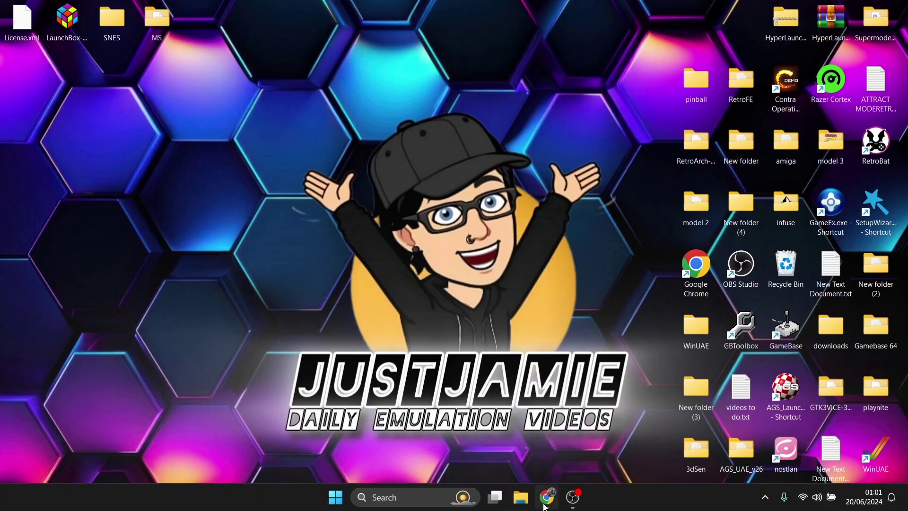
Step: Download the Windows LaunchBox installer from launchbox-app.com in Chrome and run LaunchBox-13.14-Setup.exe
{"action": "left_click", "coordinate": [546, 497]}
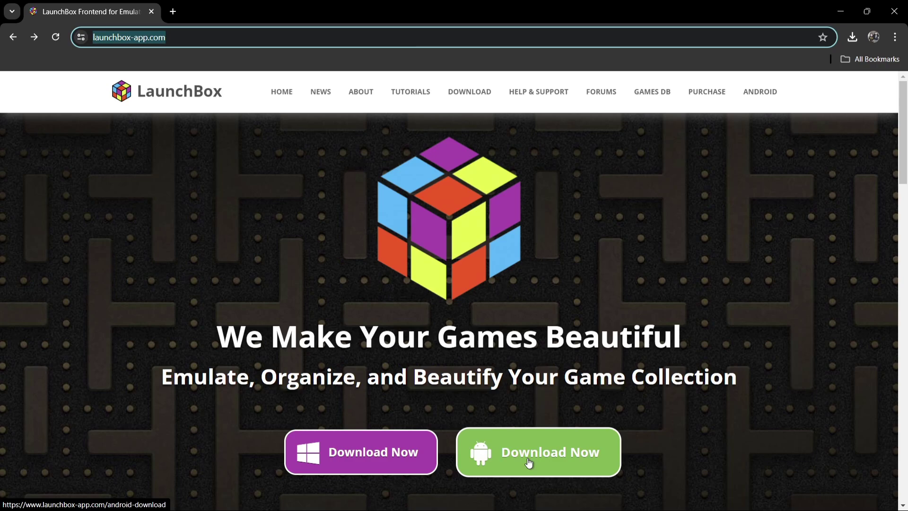
{"action": "left_click", "coordinate": [381, 450]}
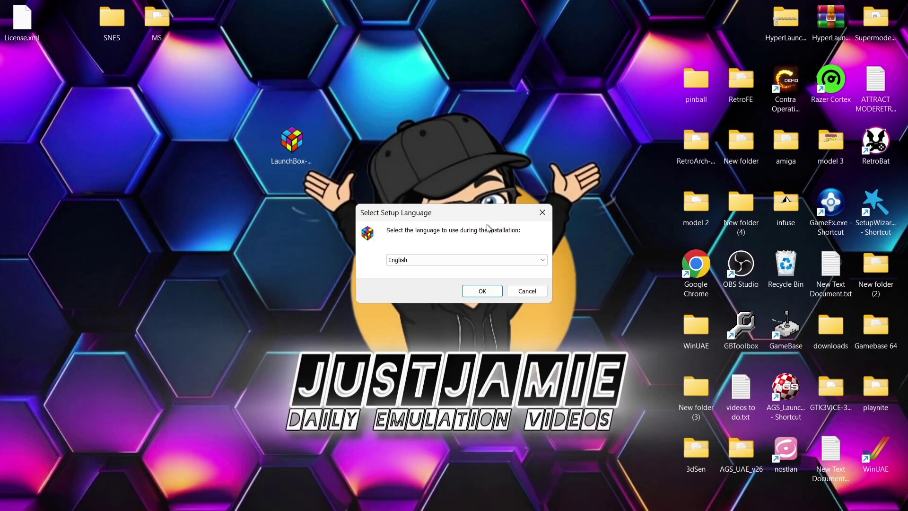
Step: Install LaunchBox 13.14 in English, accepting the licence and keeping the default location and shortcuts folder
{"action": "left_click", "coordinate": [486, 261]}
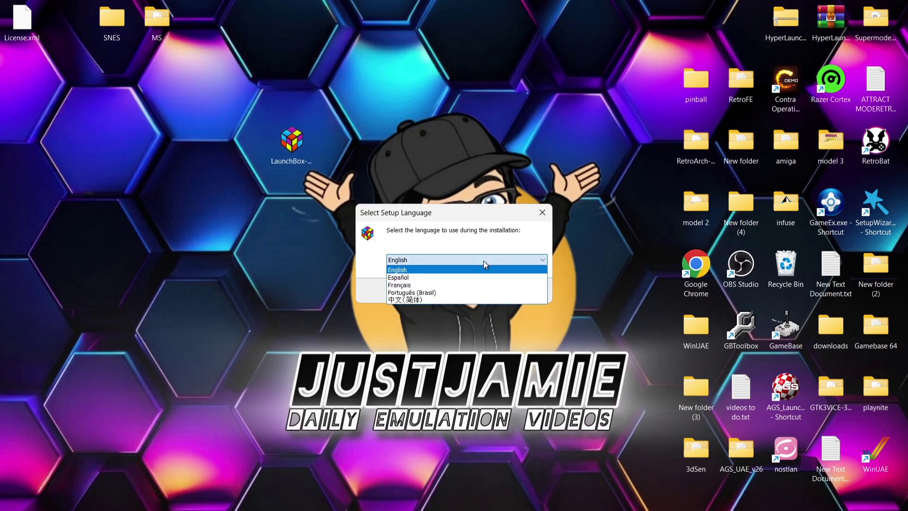
{"action": "left_click", "coordinate": [484, 265]}
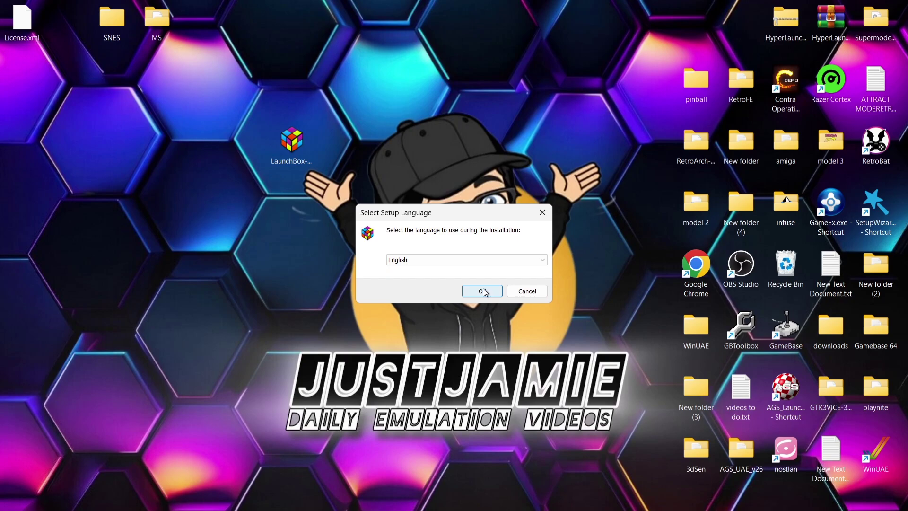
{"action": "left_click", "coordinate": [485, 289]}
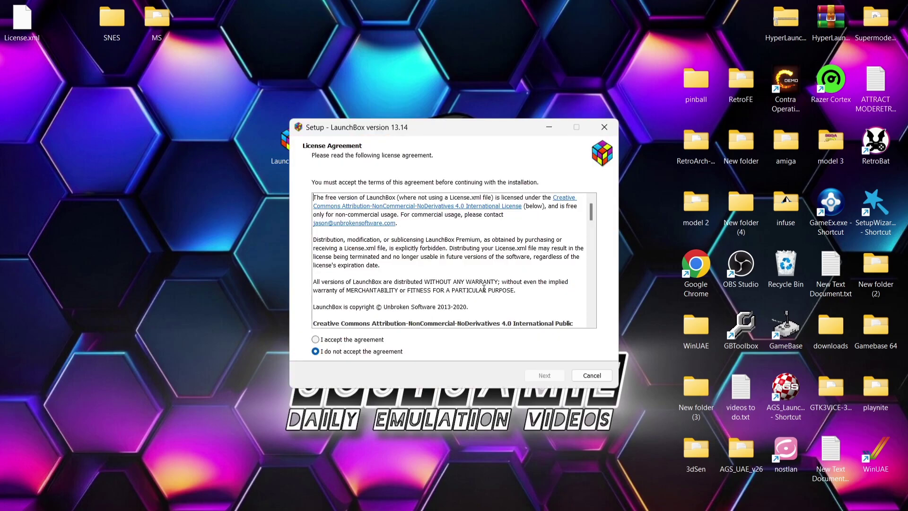
{"action": "left_click", "coordinate": [352, 339]}
{"action": "left_click", "coordinate": [534, 376]}
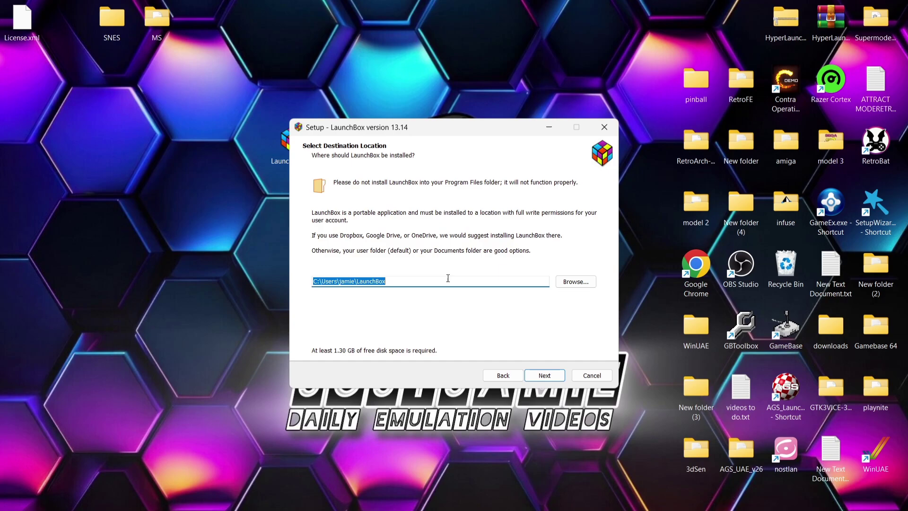
{"action": "left_click", "coordinate": [544, 376]}
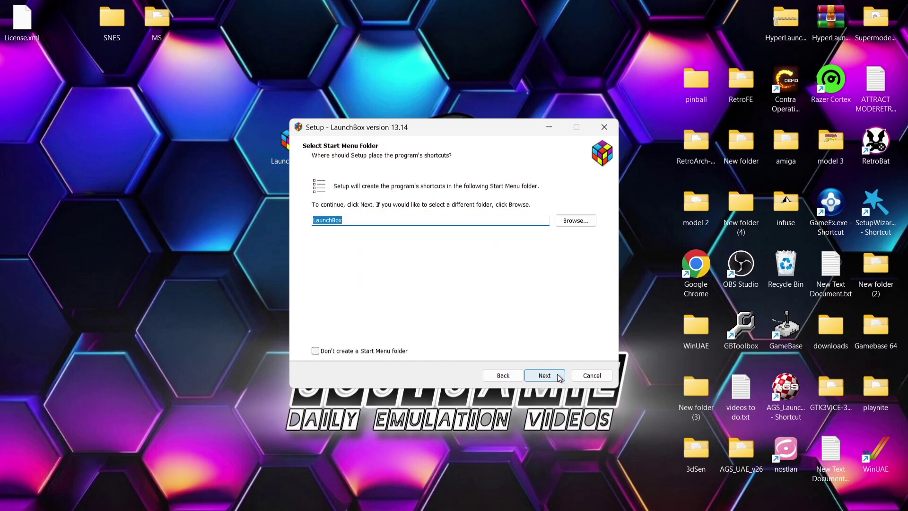
{"action": "left_click", "coordinate": [544, 376]}
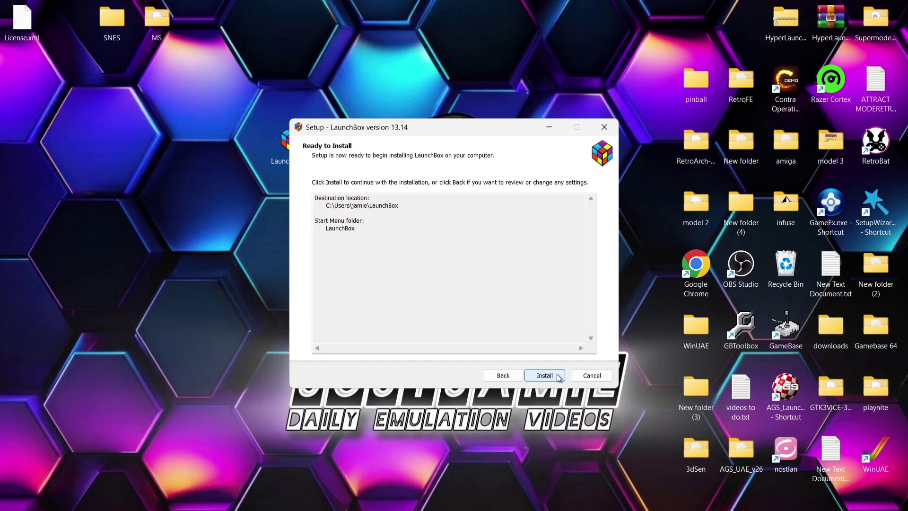
{"action": "left_click", "coordinate": [545, 376]}
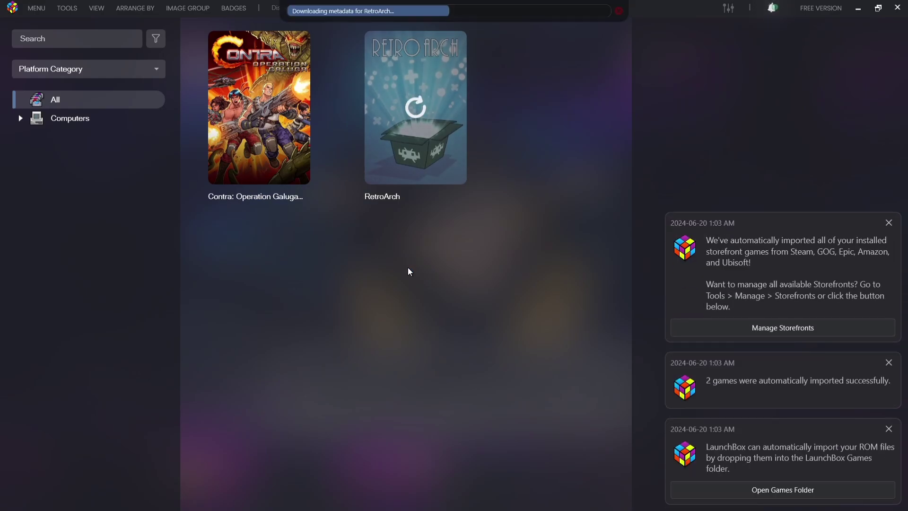
Step: Delete the Contra: Operation Galuga Demo entry from the library and confirm the deletion
{"action": "left_click", "coordinate": [246, 92]}
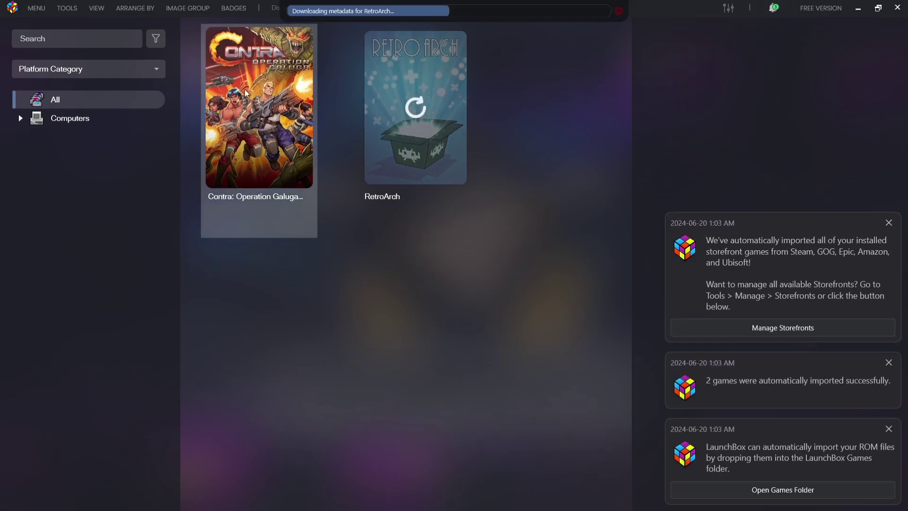
{"action": "right_click", "coordinate": [247, 101]}
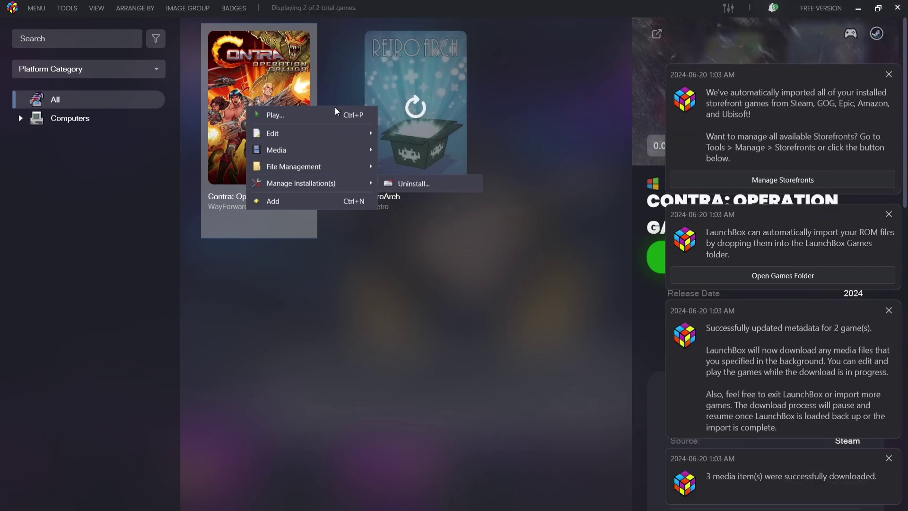
{"action": "mouse_move", "coordinate": [335, 134]}
{"action": "left_click", "coordinate": [443, 219]}
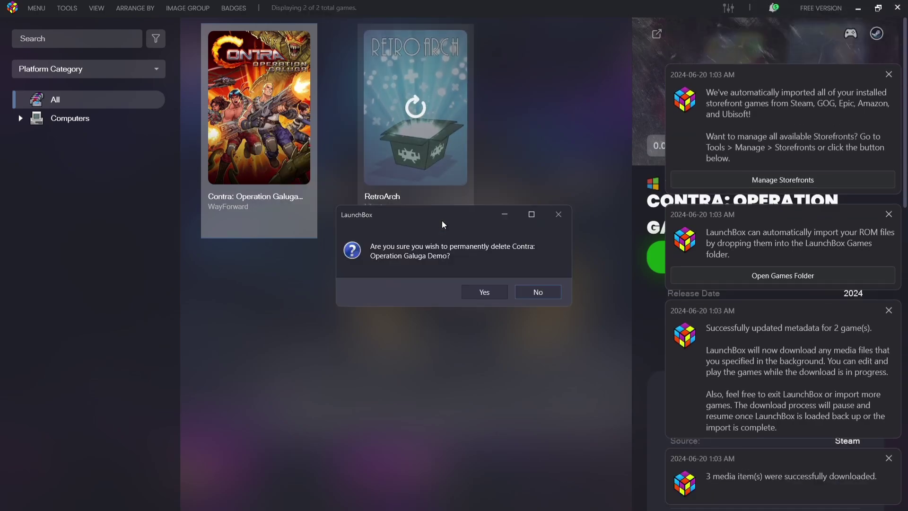
{"action": "left_click", "coordinate": [479, 291]}
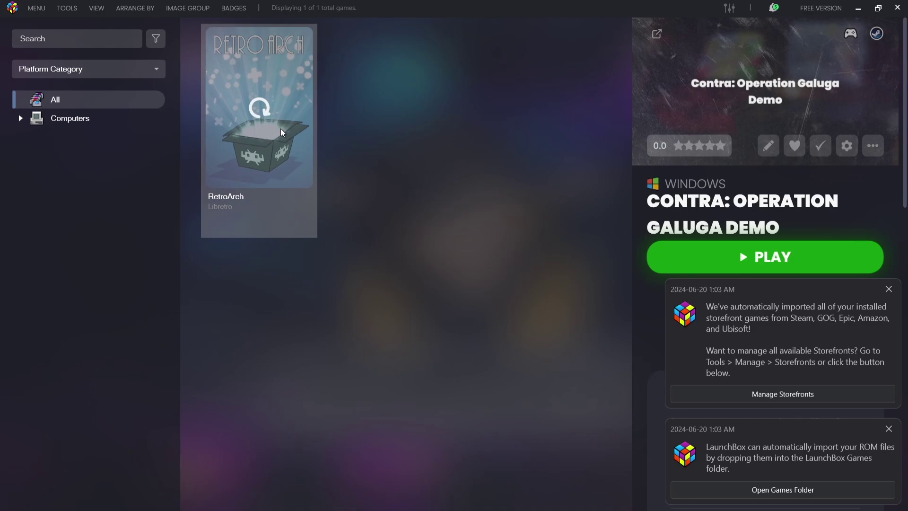
Step: Select the RetroArch tile and dismiss the ROM import and storefronts notifications
{"action": "left_click", "coordinate": [262, 134]}
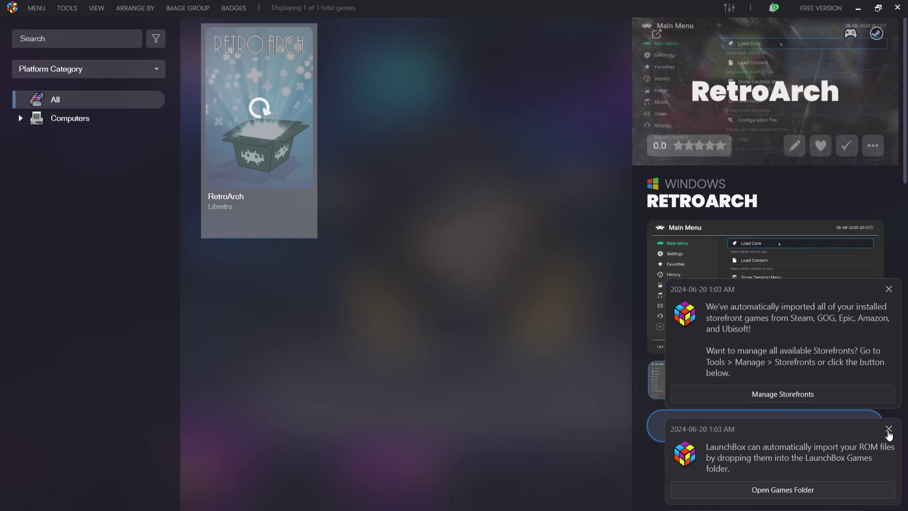
{"action": "left_click", "coordinate": [888, 429]}
{"action": "left_click", "coordinate": [889, 385]}
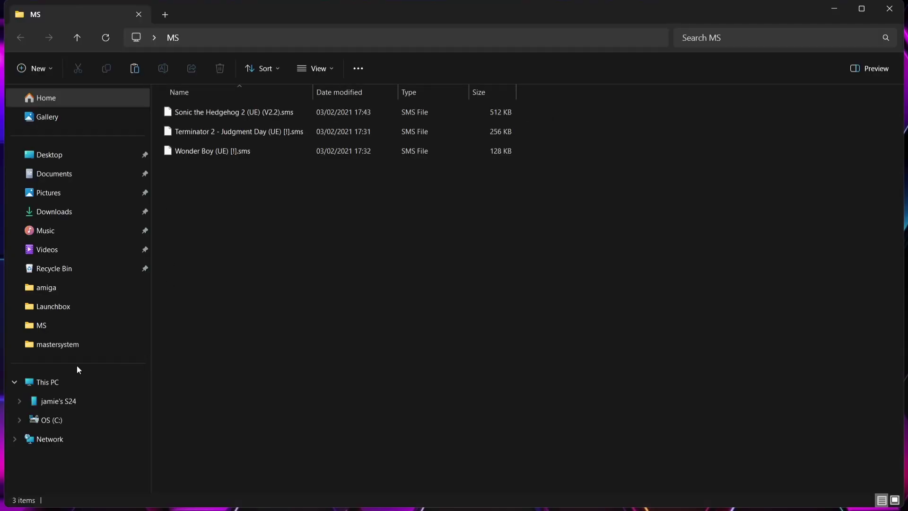
Step: Browse from This PC through C:, Users, the user's home folder and LaunchBox into Games
{"action": "left_click", "coordinate": [72, 381]}
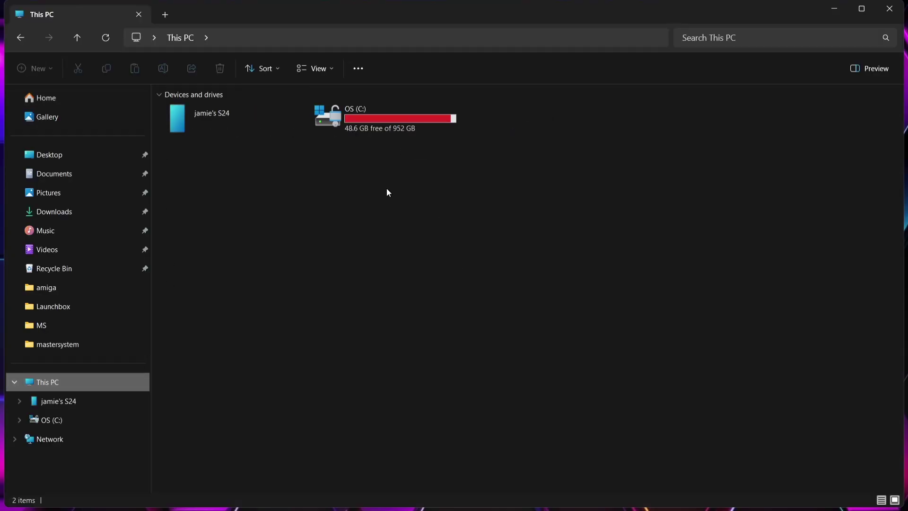
{"action": "double_click", "coordinate": [379, 121]}
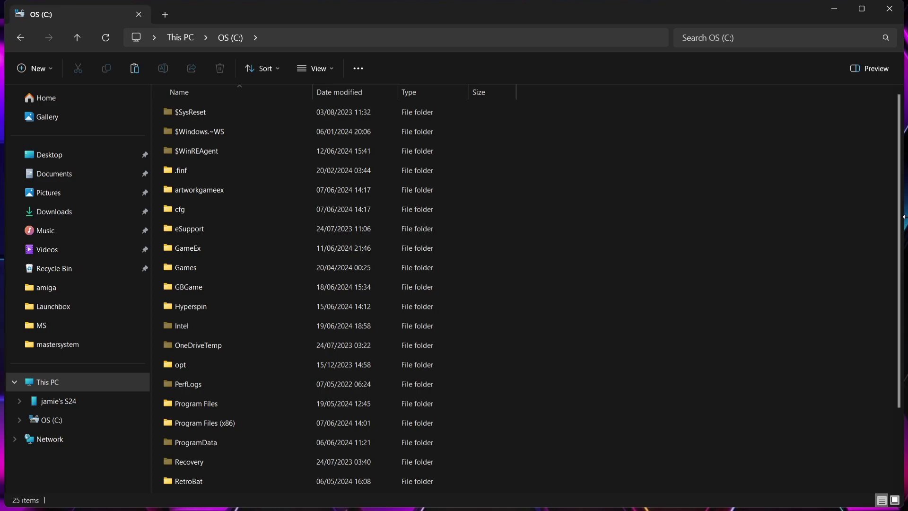
{"action": "scroll", "coordinate": [896, 202], "scroll_direction": "down", "scroll_amount": 2}
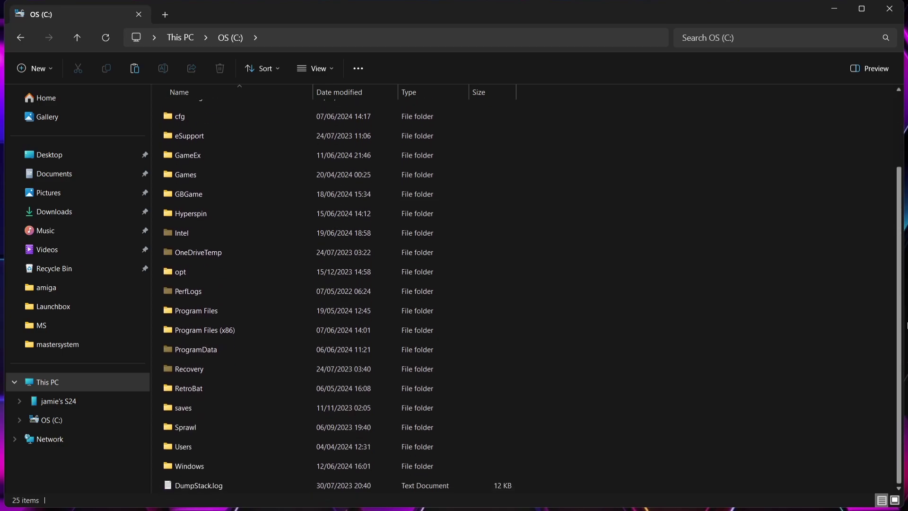
{"action": "double_click", "coordinate": [247, 448]}
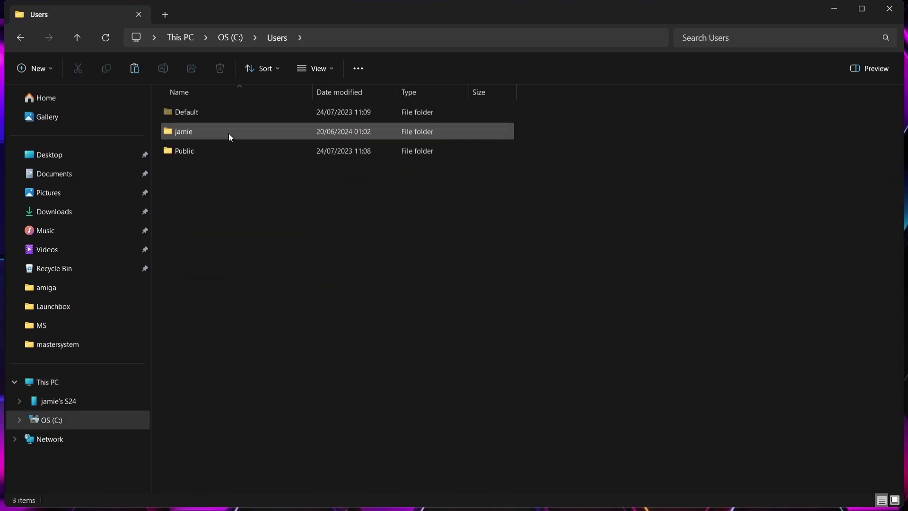
{"action": "double_click", "coordinate": [229, 136]}
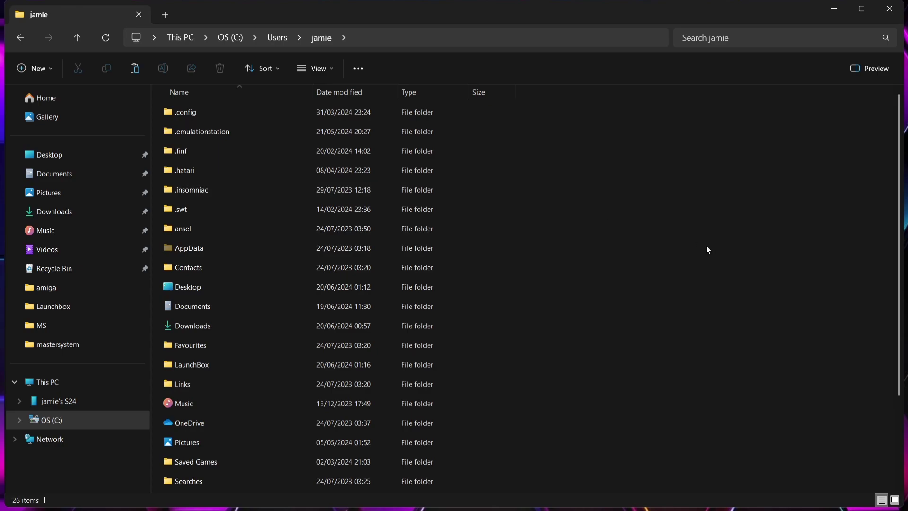
{"action": "double_click", "coordinate": [229, 364]}
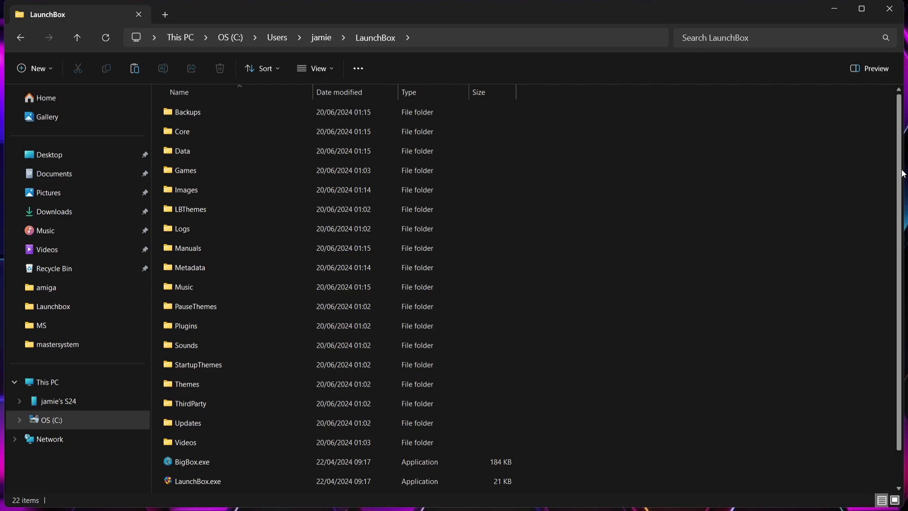
{"action": "scroll", "coordinate": [902, 177], "scroll_direction": "down", "scroll_amount": 2}
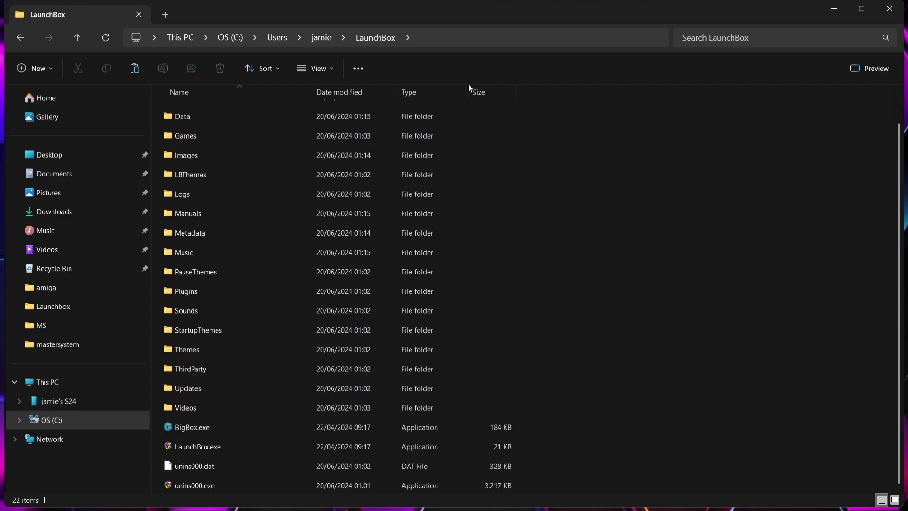
{"action": "double_click", "coordinate": [214, 136]}
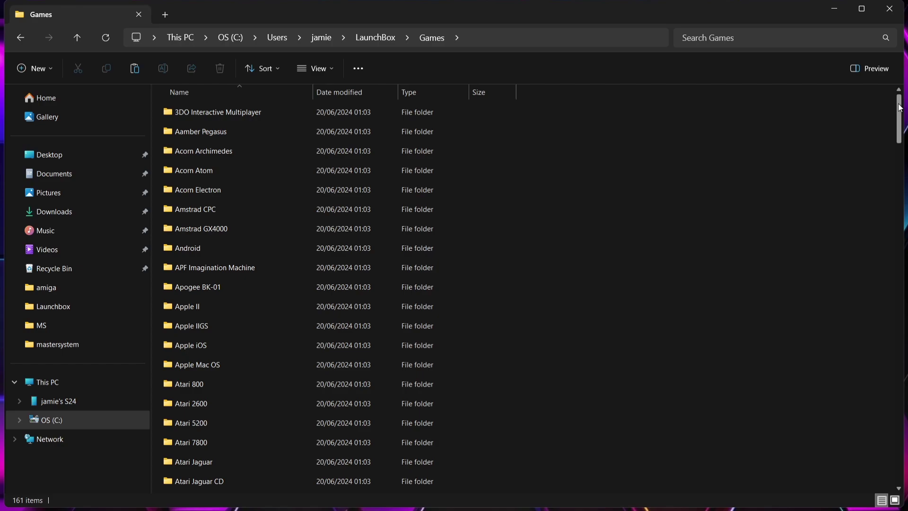
{"action": "left_click_drag", "start_coordinate": [900, 108], "coordinate": [895, 359]}
Step: Move the three .sms files from the MS folder into Games\Sega Master System
{"action": "left_click", "coordinate": [236, 336]}
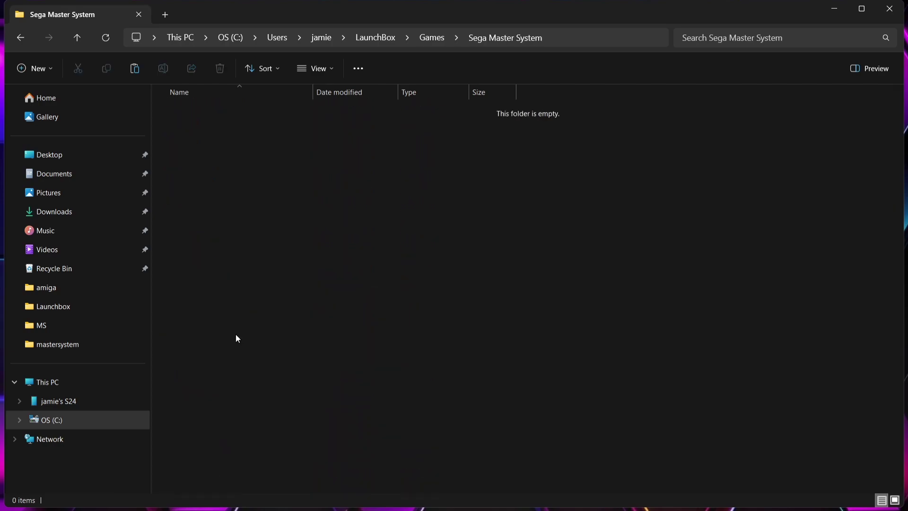
{"action": "double_click", "coordinate": [237, 12]}
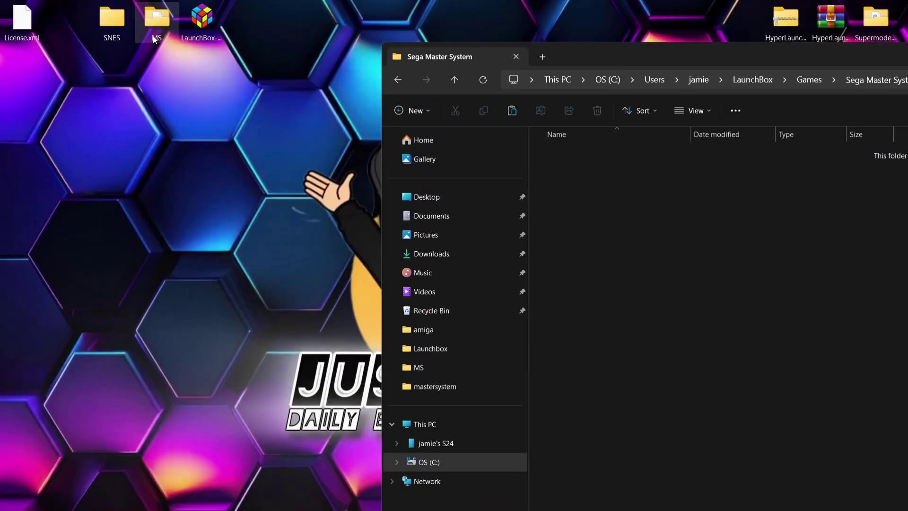
{"action": "double_click", "coordinate": [152, 35]}
{"action": "left_click_drag", "start_coordinate": [296, 198], "coordinate": [251, 104]}
{"action": "double_click", "coordinate": [297, 16]}
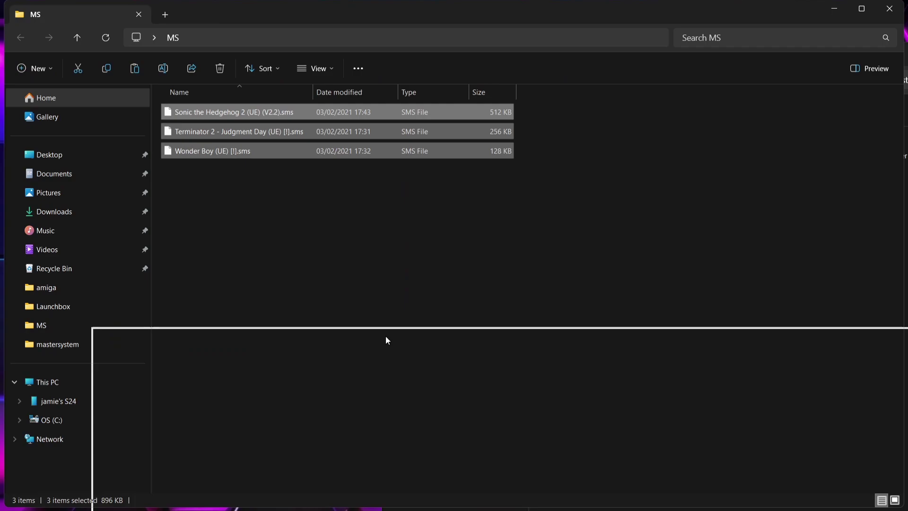
{"action": "left_click_drag", "start_coordinate": [345, 466], "coordinate": [679, 201]}
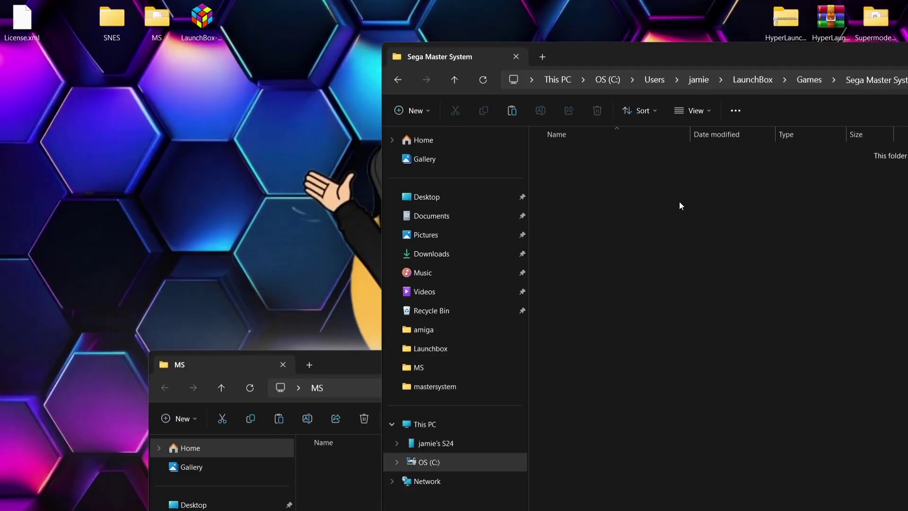
Step: Move the three SNES zip files into Games\Super Nintendo Entertainment System
{"action": "left_click", "coordinate": [399, 79]}
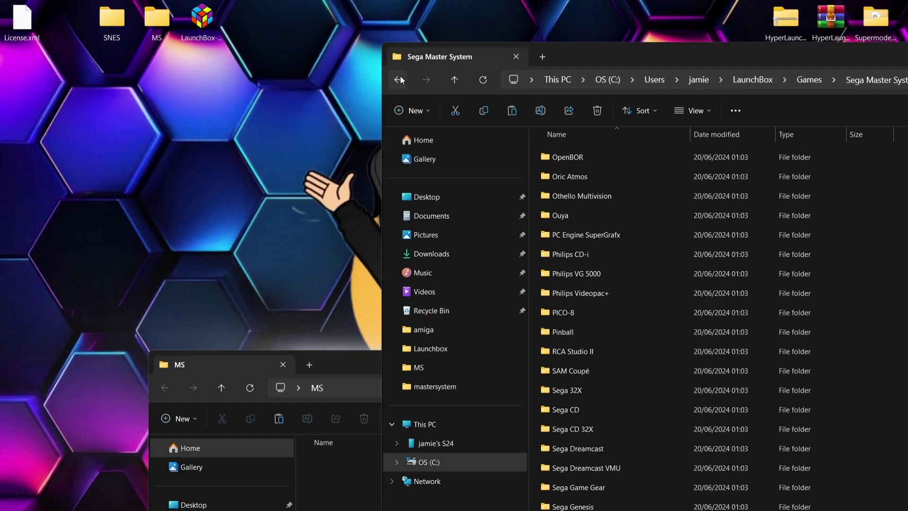
{"action": "double_click", "coordinate": [583, 56]}
{"action": "scroll", "coordinate": [247, 350], "scroll_direction": "down", "scroll_amount": 10}
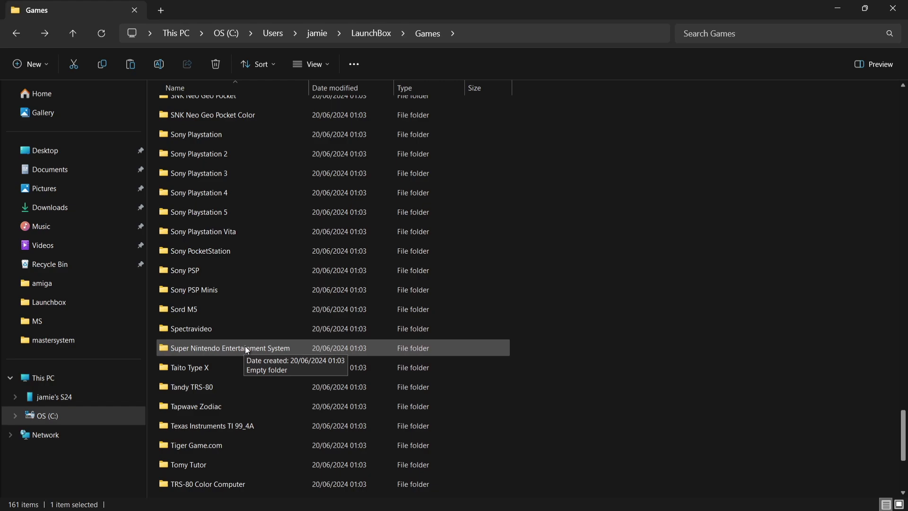
{"action": "double_click", "coordinate": [245, 348]}
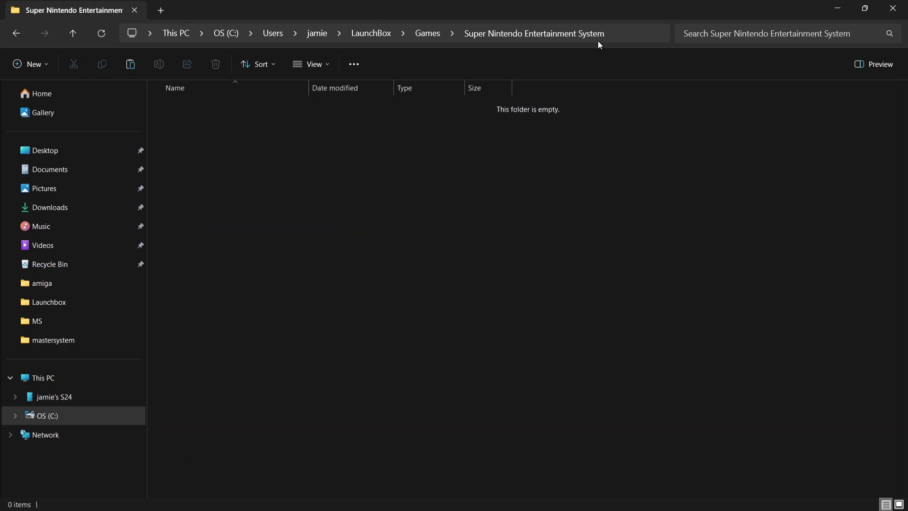
{"action": "double_click", "coordinate": [472, 6]}
{"action": "double_click", "coordinate": [108, 22]}
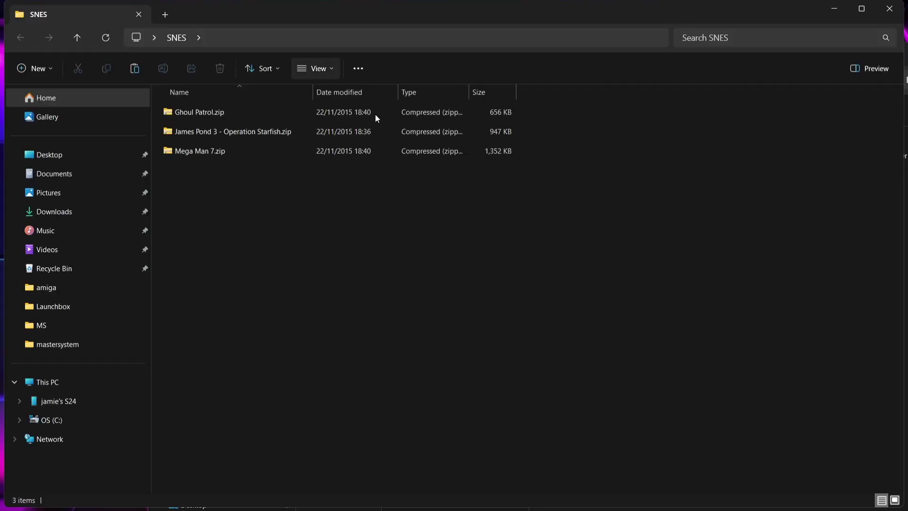
{"action": "left_click_drag", "start_coordinate": [352, 185], "coordinate": [327, 8]}
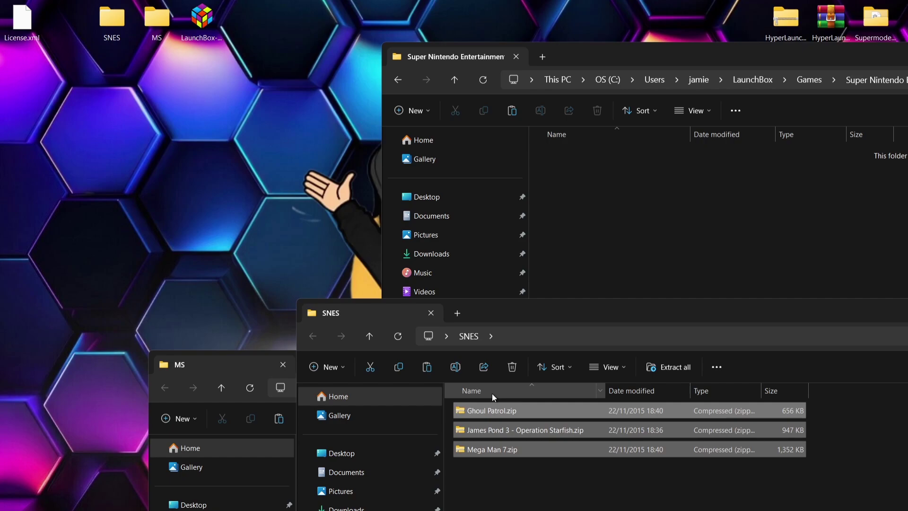
{"action": "left_click_drag", "start_coordinate": [485, 409], "coordinate": [671, 185]}
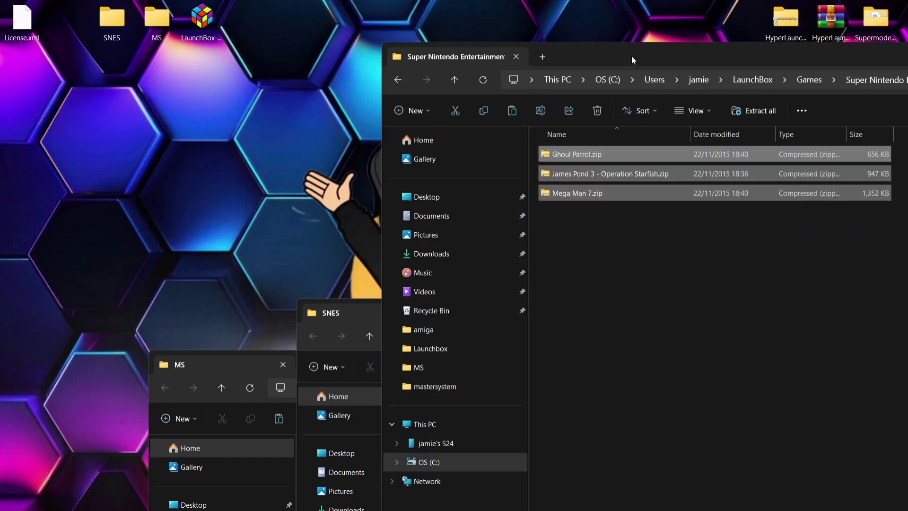
{"action": "left_click", "coordinate": [399, 79]}
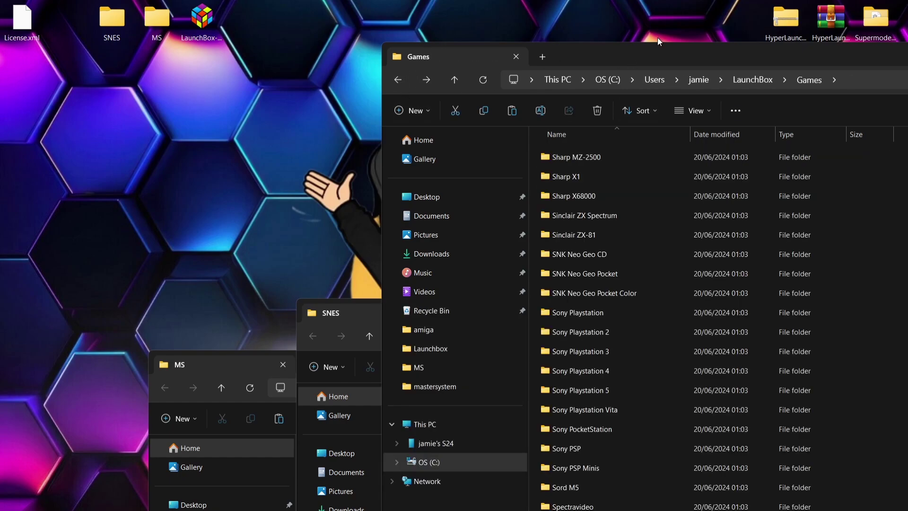
{"action": "double_click", "coordinate": [656, 53]}
Step: Send LaunchBox.exe to the desktop as a shortcut via Send to > Desktop (create shortcut)
{"action": "left_click", "coordinate": [22, 34]}
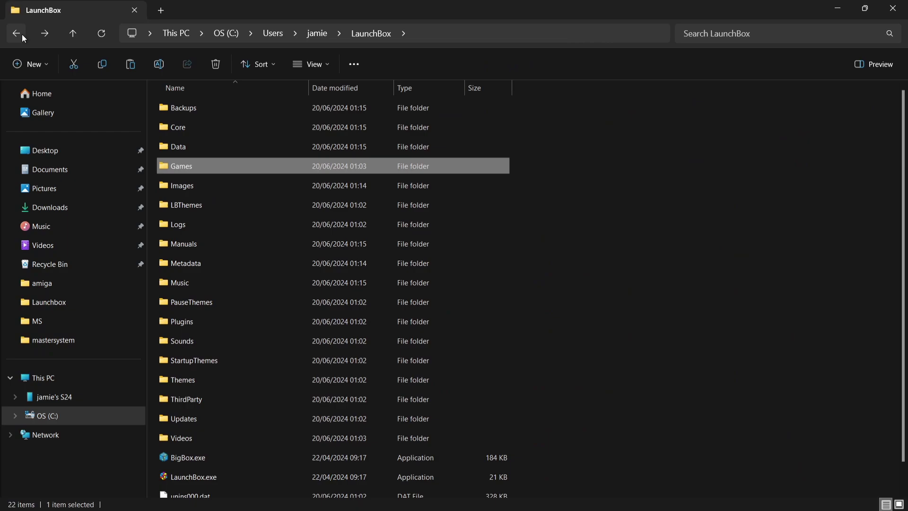
{"action": "scroll", "coordinate": [836, 278], "scroll_direction": "down", "scroll_amount": 1}
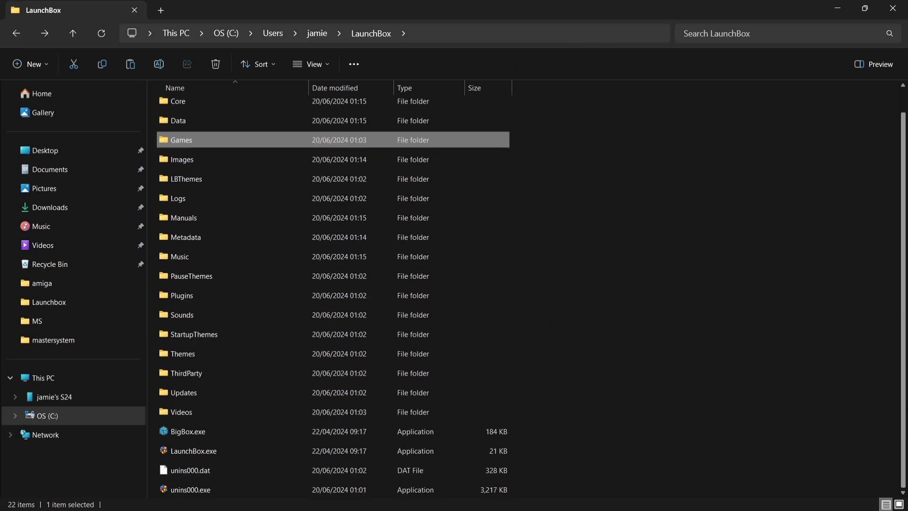
{"action": "right_click", "coordinate": [207, 455]}
{"action": "left_click", "coordinate": [206, 455]}
{"action": "right_click", "coordinate": [197, 450]}
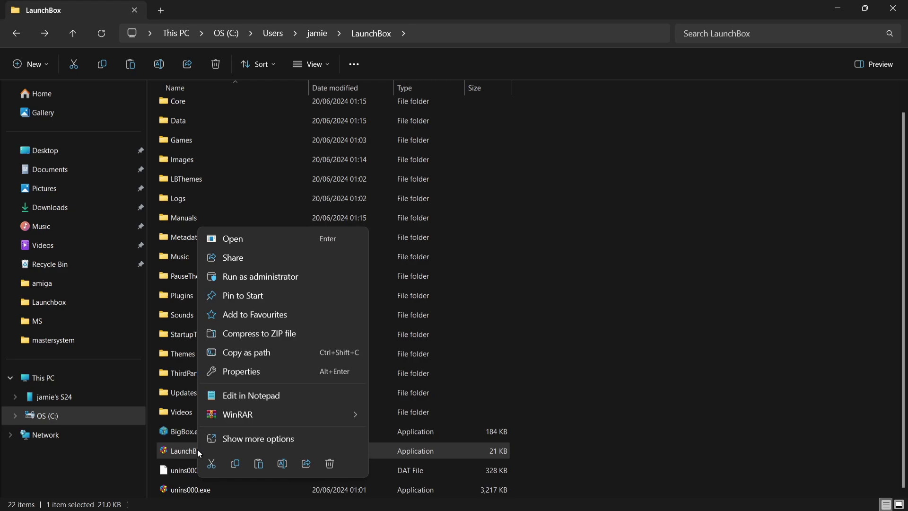
{"action": "left_click", "coordinate": [246, 436]}
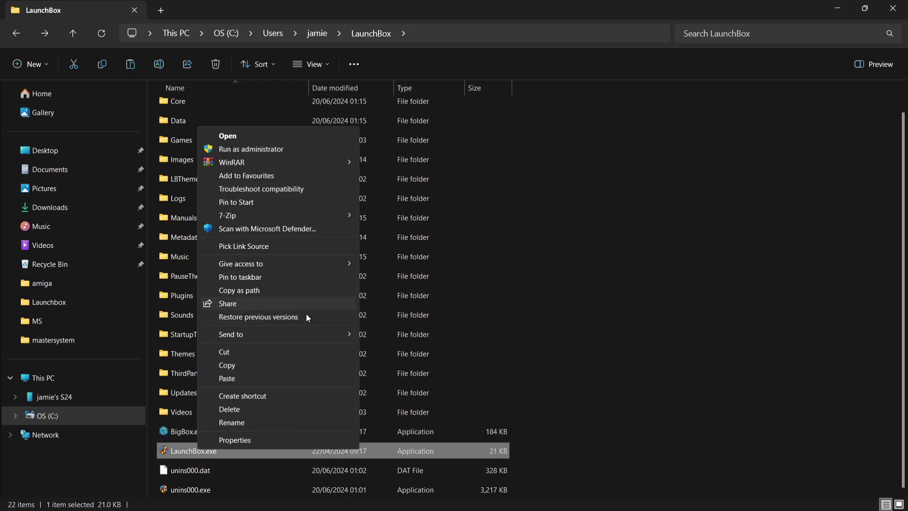
{"action": "mouse_move", "coordinate": [303, 336]}
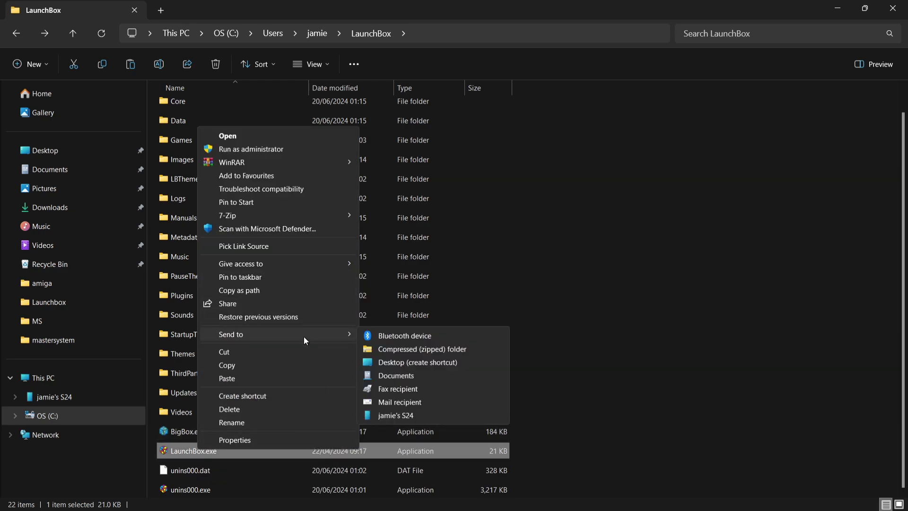
{"action": "left_click", "coordinate": [410, 362]}
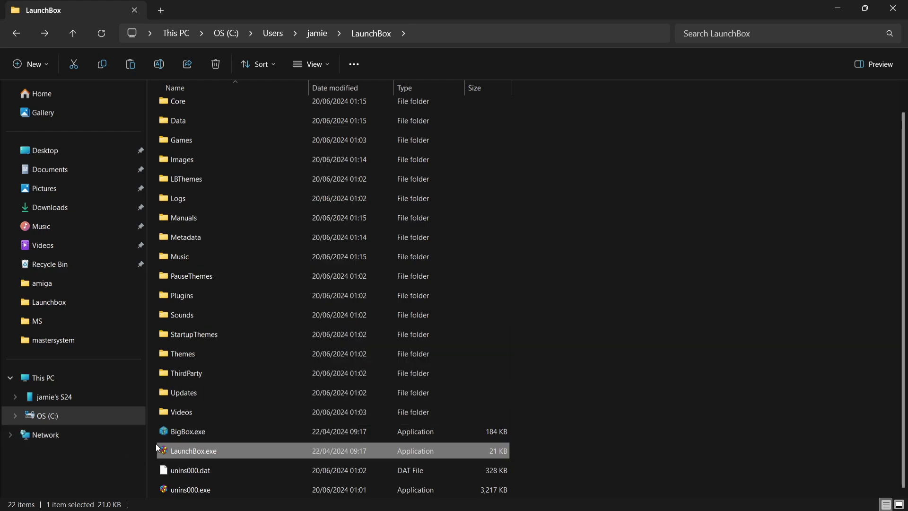
Step: Send BigBox.exe to the desktop as a shortcut the same way
{"action": "left_click", "coordinate": [189, 435]}
{"action": "right_click", "coordinate": [188, 434]}
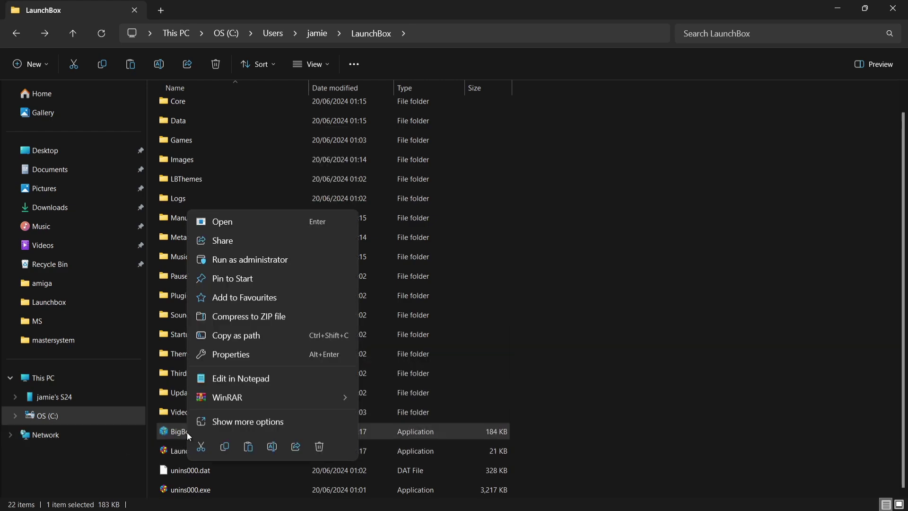
{"action": "left_click", "coordinate": [236, 427]}
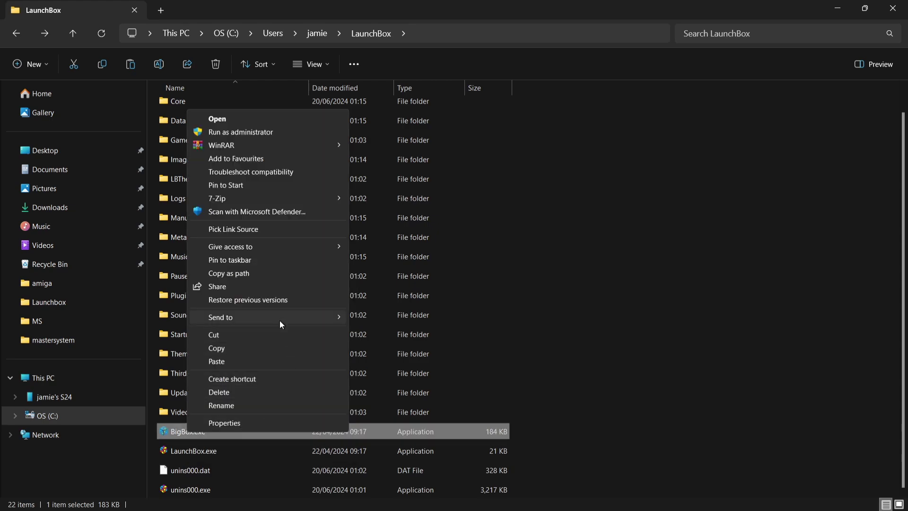
{"action": "mouse_move", "coordinate": [280, 316]}
{"action": "left_click", "coordinate": [382, 347]}
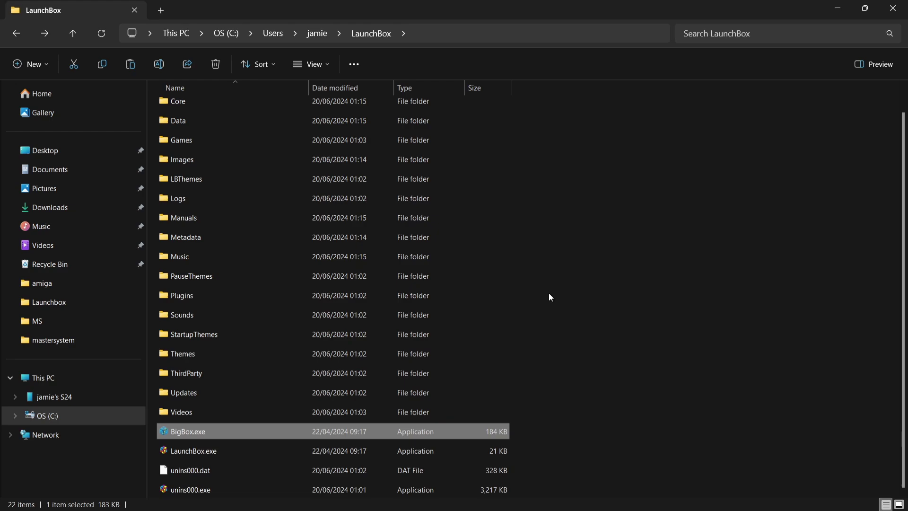
{"action": "left_click", "coordinate": [550, 297]}
Step: Drop the desktop's License.xml into the LaunchBox folder window, then close that window
{"action": "left_click_drag", "start_coordinate": [204, 4], "coordinate": [569, 41]}
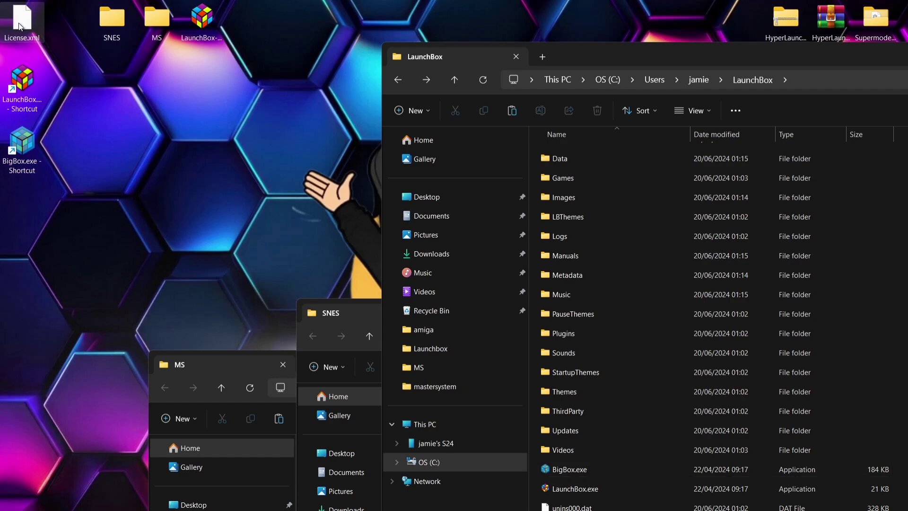
{"action": "left_click", "coordinate": [324, 323]}
{"action": "left_click_drag", "start_coordinate": [530, 275], "coordinate": [532, 272]}
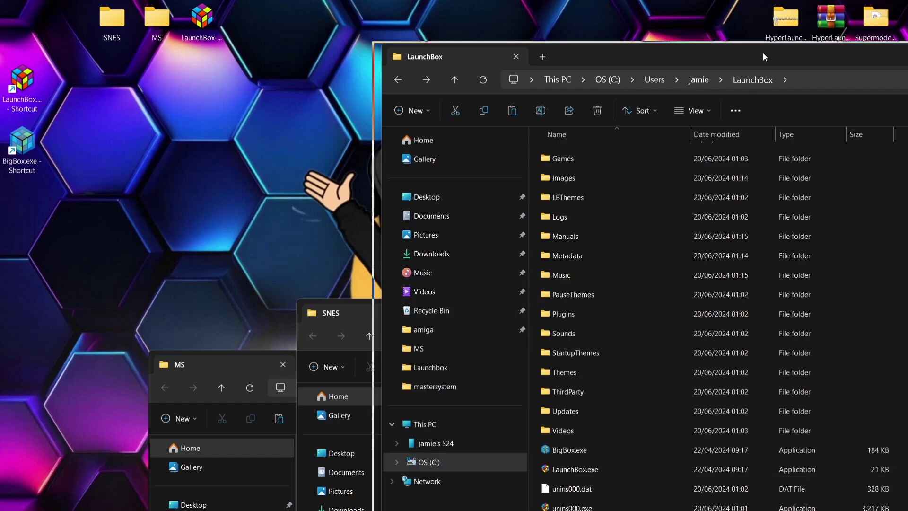
{"action": "left_click_drag", "start_coordinate": [763, 52], "coordinate": [491, 46]}
{"action": "left_click_drag", "start_coordinate": [853, 41], "coordinate": [582, 33]}
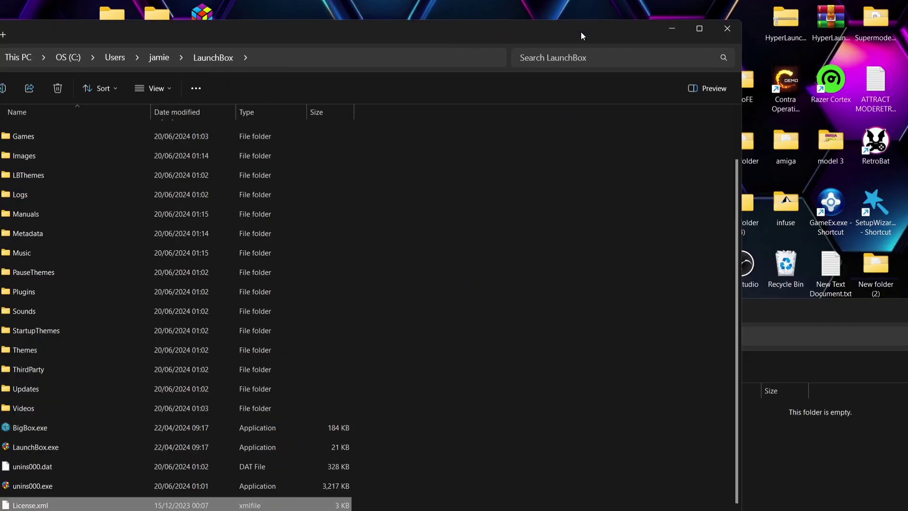
{"action": "left_click", "coordinate": [711, 29]}
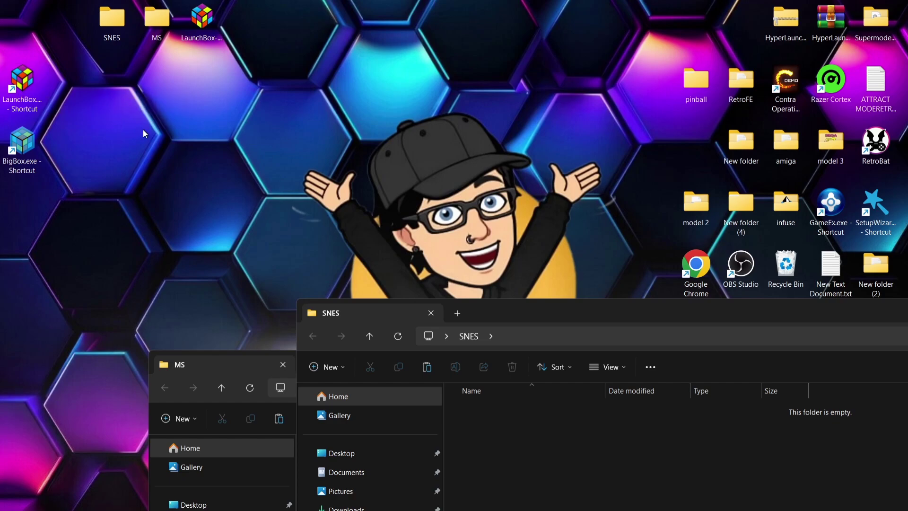
Step: Delete the old LaunchBox desktop icon and launch LaunchBox from the new LaunchBox.exe shortcut
{"action": "right_click", "coordinate": [208, 23]}
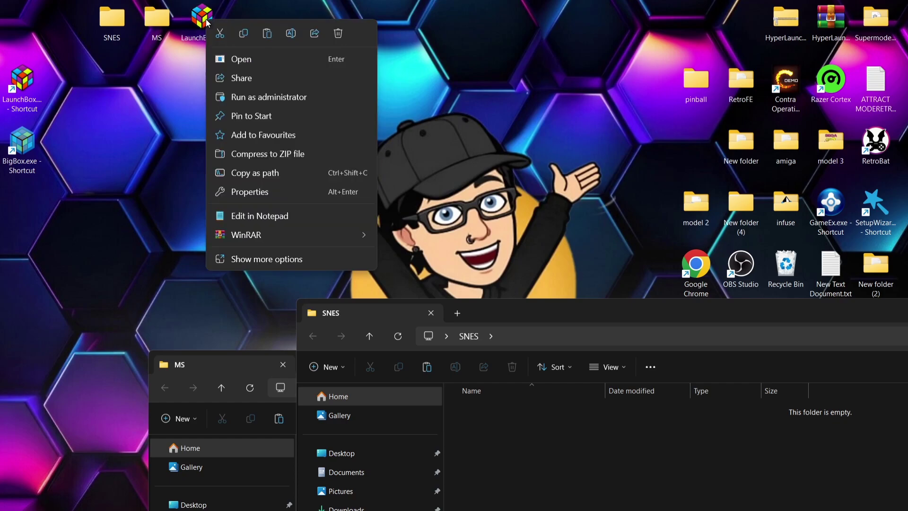
{"action": "left_click", "coordinate": [338, 34]}
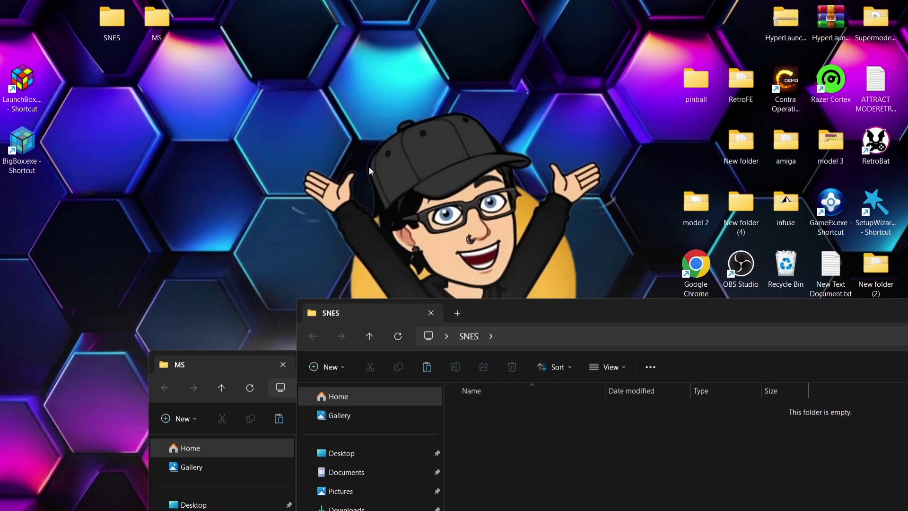
{"action": "double_click", "coordinate": [23, 90]}
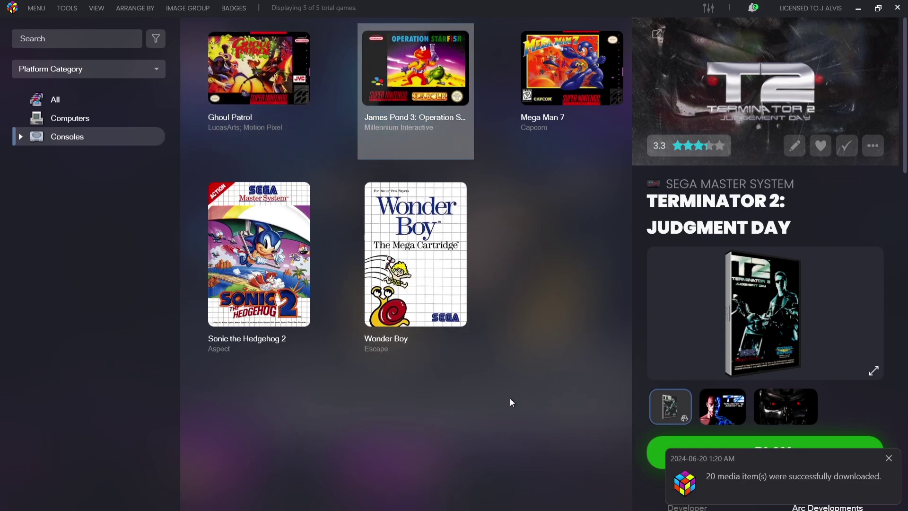
Step: Play James Pond 3: Operation Starfish and accept the automatic RetroArch download and install
{"action": "left_click", "coordinate": [889, 458]}
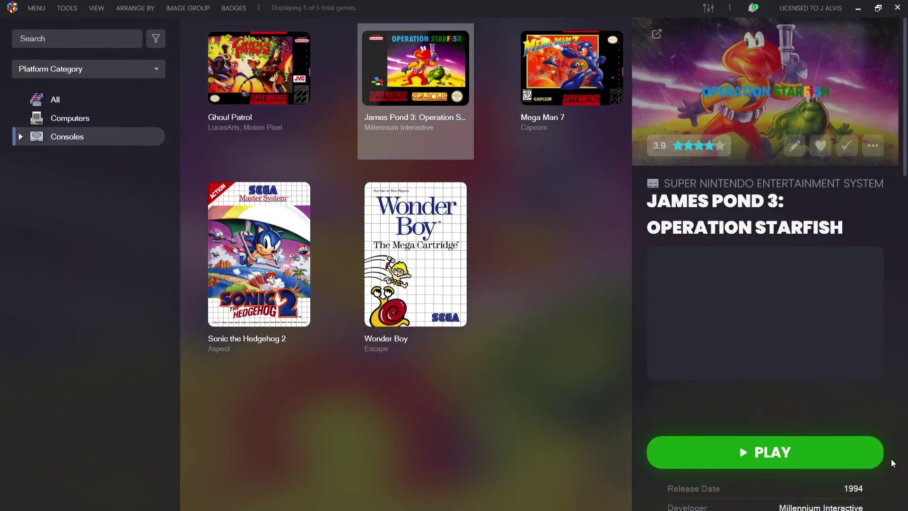
{"action": "left_click", "coordinate": [787, 452]}
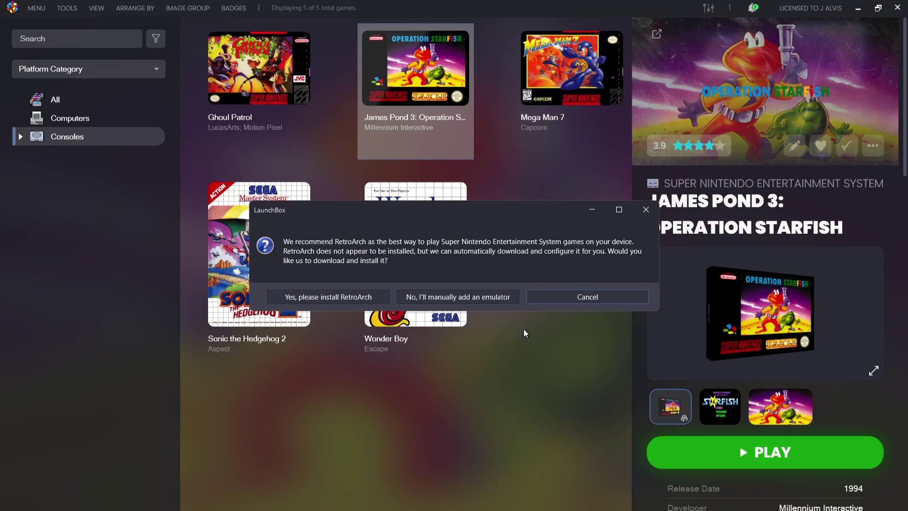
{"action": "left_click", "coordinate": [342, 296]}
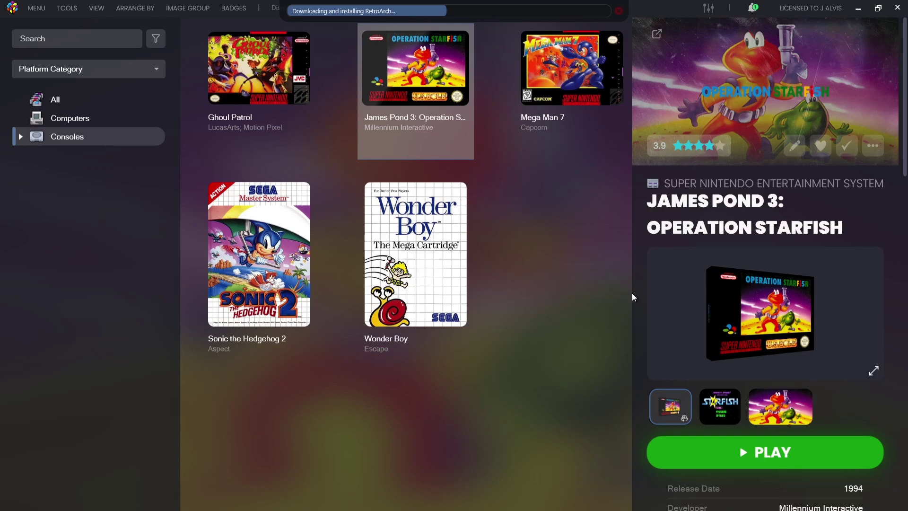
Step: Expand Consoles and filter the library to the Super Nintendo Entertainment System games
{"action": "left_click", "coordinate": [20, 136]}
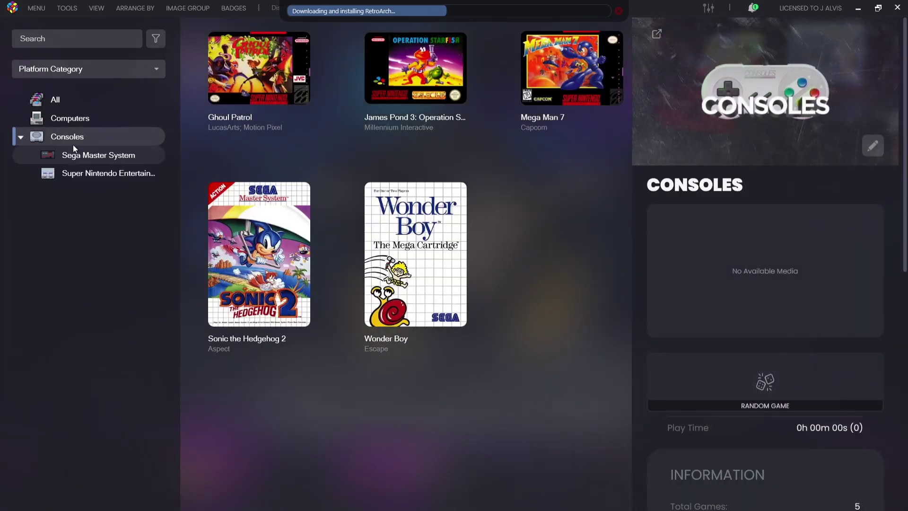
{"action": "left_click", "coordinate": [104, 157]}
{"action": "left_click", "coordinate": [119, 176]}
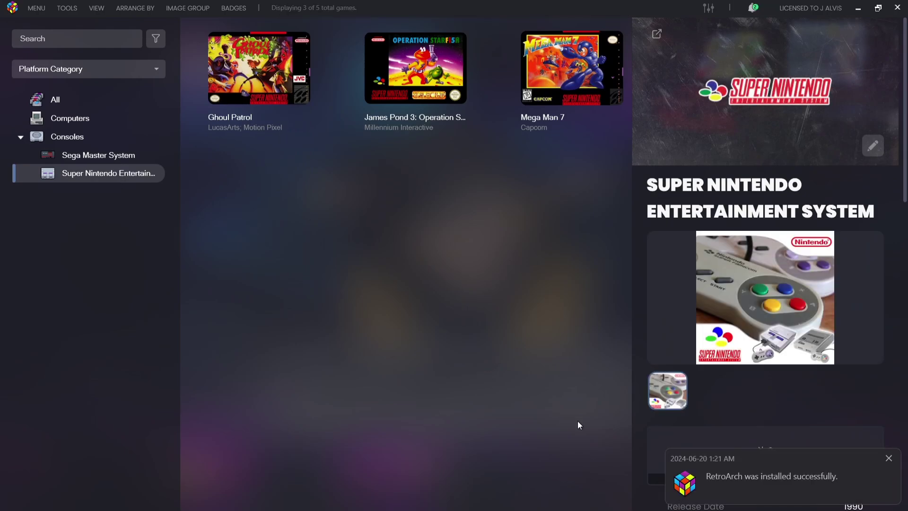
Step: Launch James Pond 3: Operation Starfish and run right, jumping onto the pole and collecting bananas
{"action": "left_click", "coordinate": [888, 459]}
{"action": "left_click", "coordinate": [423, 91]}
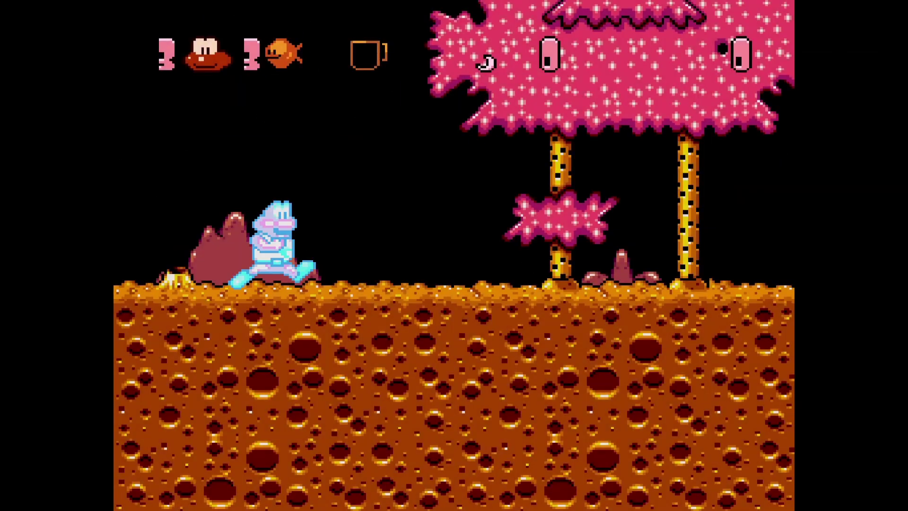
{"action": "key", "text": "Right"}
{"action": "key", "text": "space"}
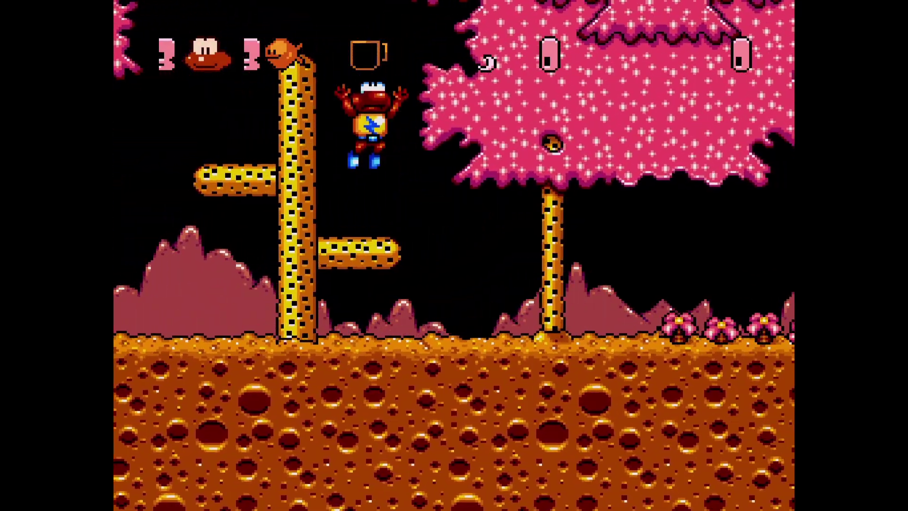
{"action": "key", "text": "Right"}
{"action": "key", "text": "space"}
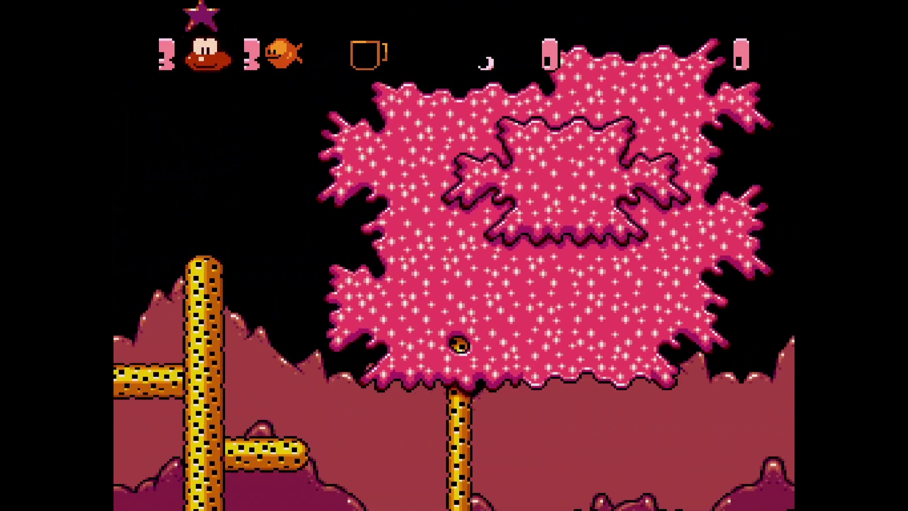
{"action": "key", "text": "Right"}
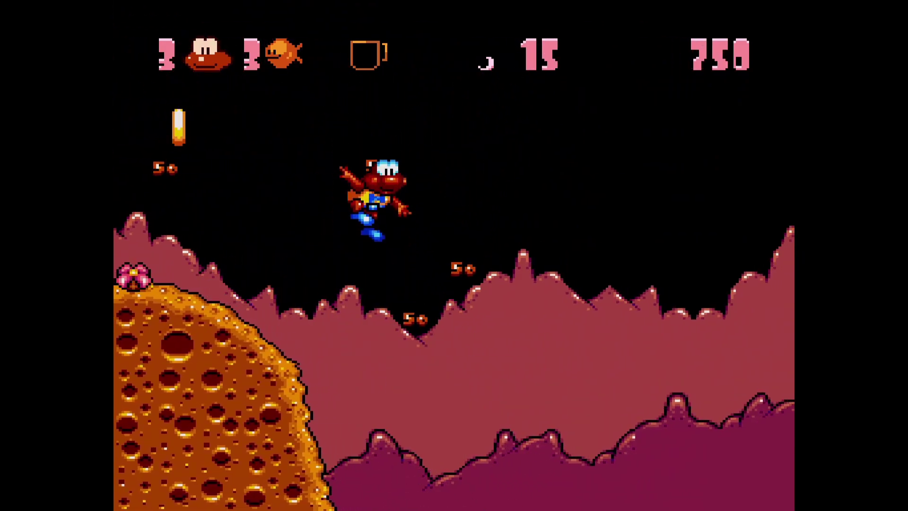
{"action": "key", "text": "Right"}
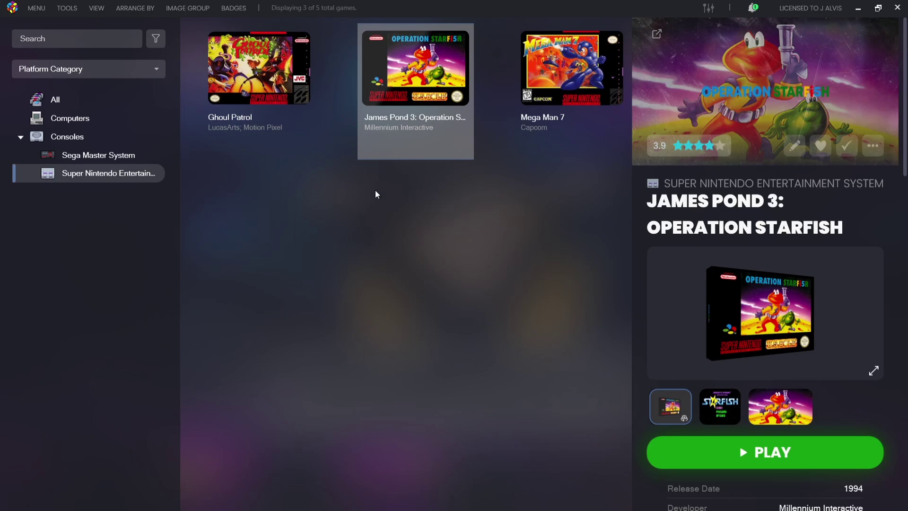
Step: Close LaunchBox and browse the Sega Master System games list in Big Box
{"action": "left_click", "coordinate": [901, 7]}
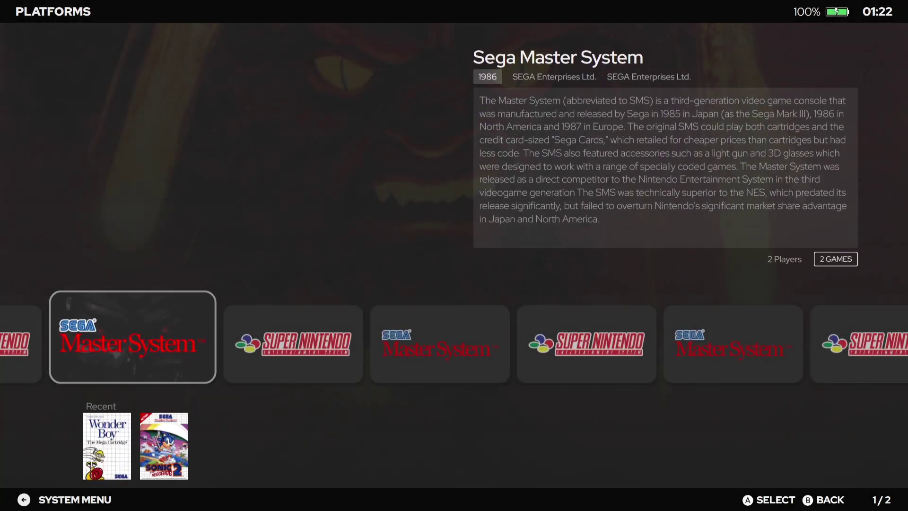
{"action": "key", "text": "Return"}
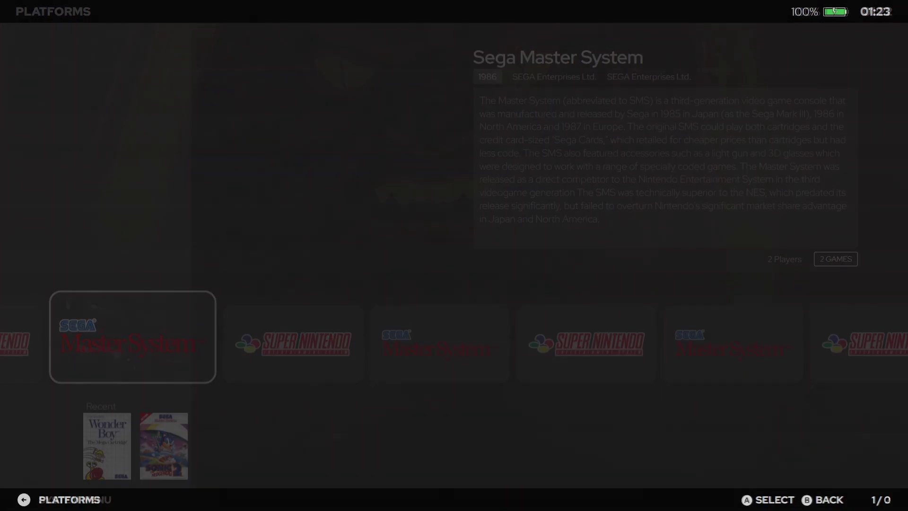
{"action": "key", "text": "Down"}
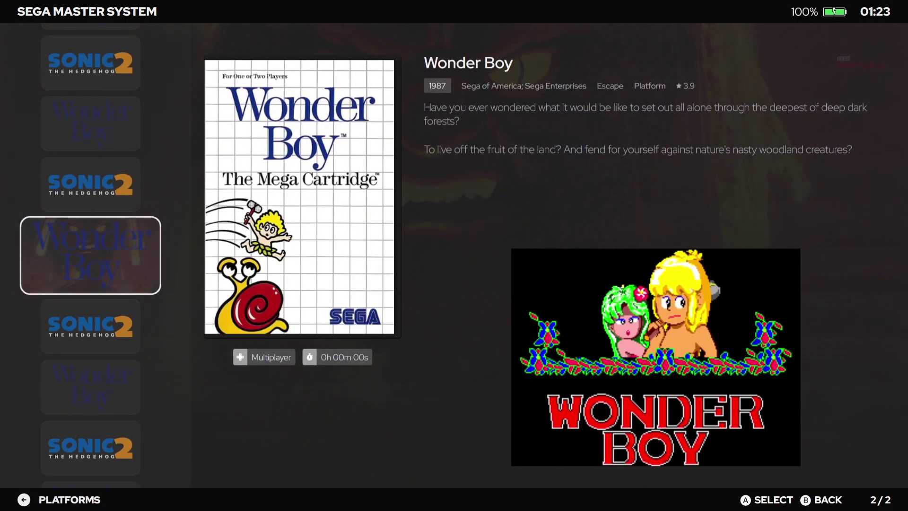
{"action": "key", "text": "BackSpace"}
Step: Look at the Super Nintendo platform, then return to Sega Master System and start Sonic the Hedgehog 2
{"action": "key", "text": "Right"}
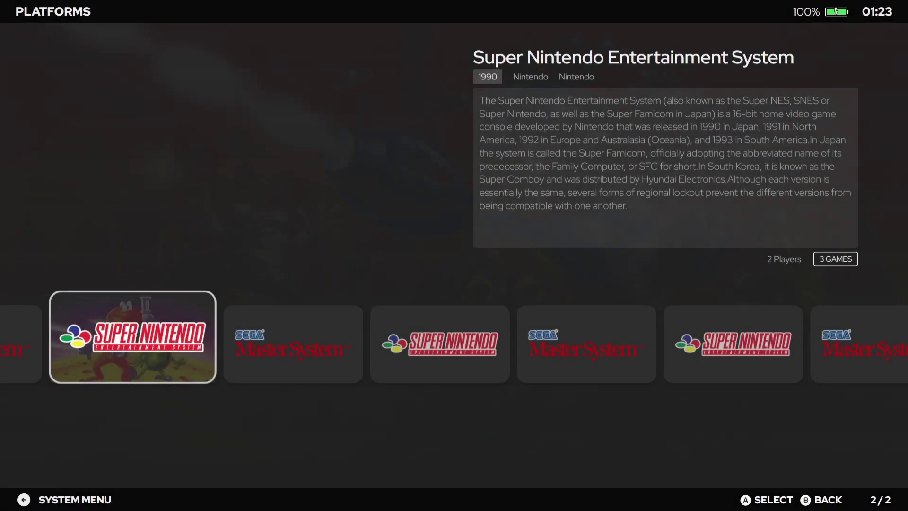
{"action": "key", "text": "Left"}
{"action": "key", "text": "Return"}
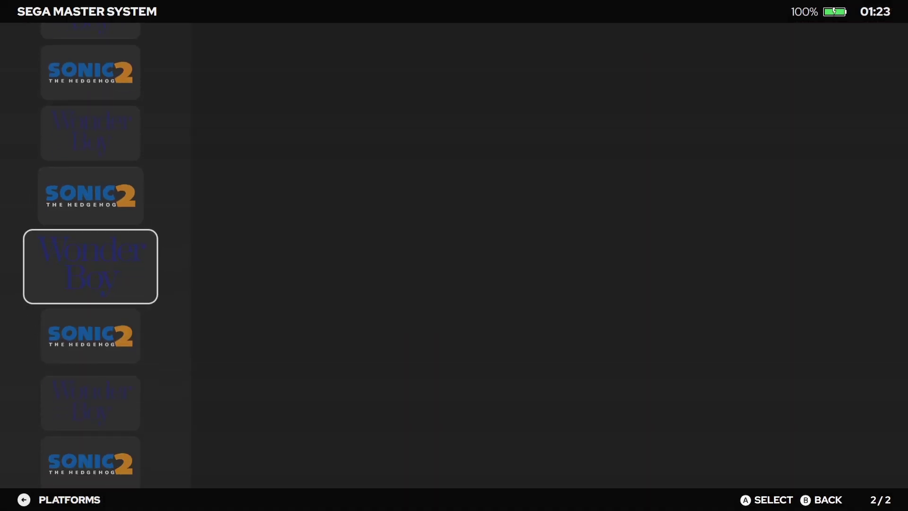
{"action": "key", "text": "Up"}
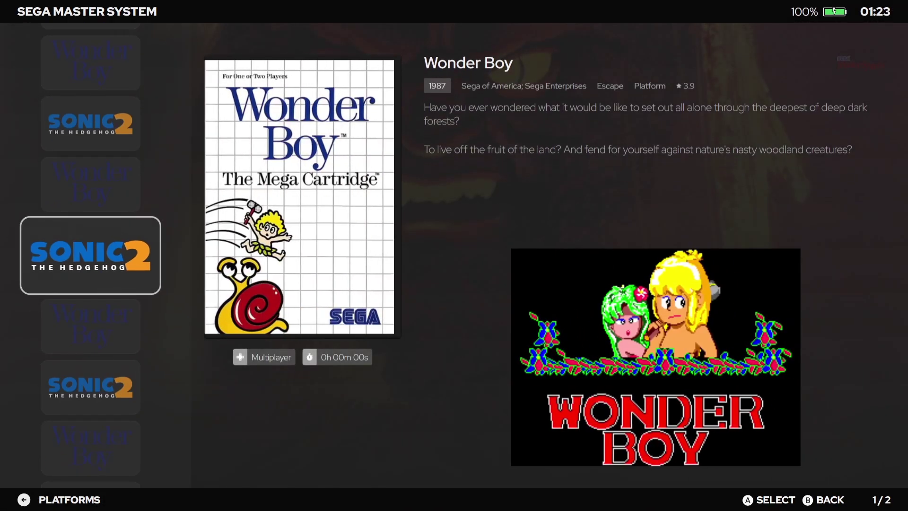
{"action": "key", "text": "Return"}
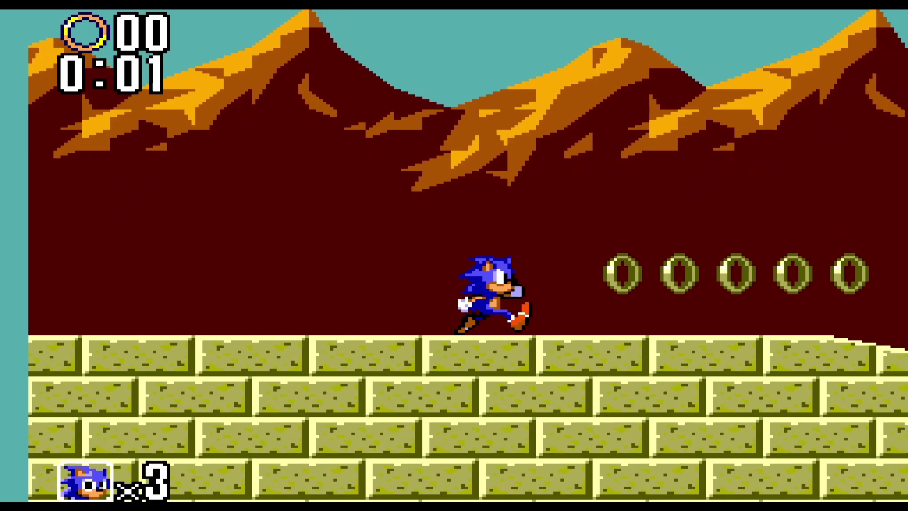
Step: Pause Sonic 2 with F1 and go to RetroArch's Video settings
{"action": "key", "text": "x"}
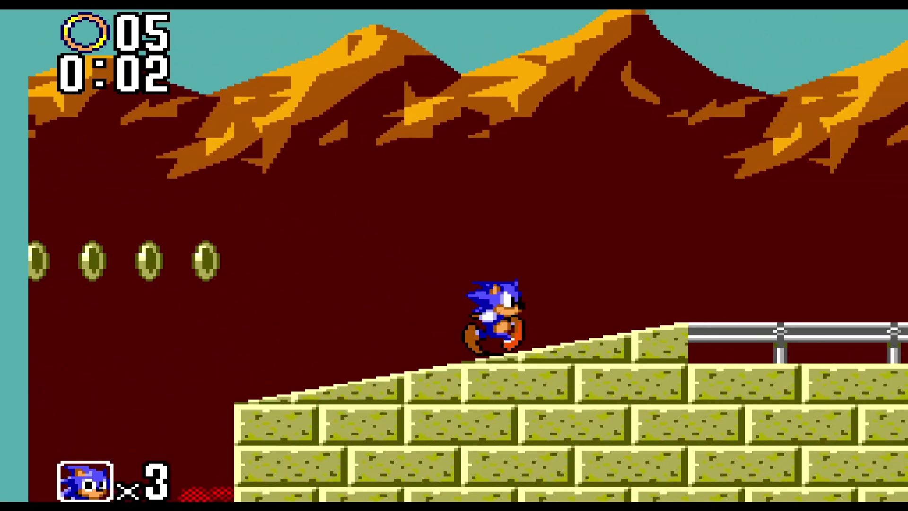
{"action": "key", "text": "F1"}
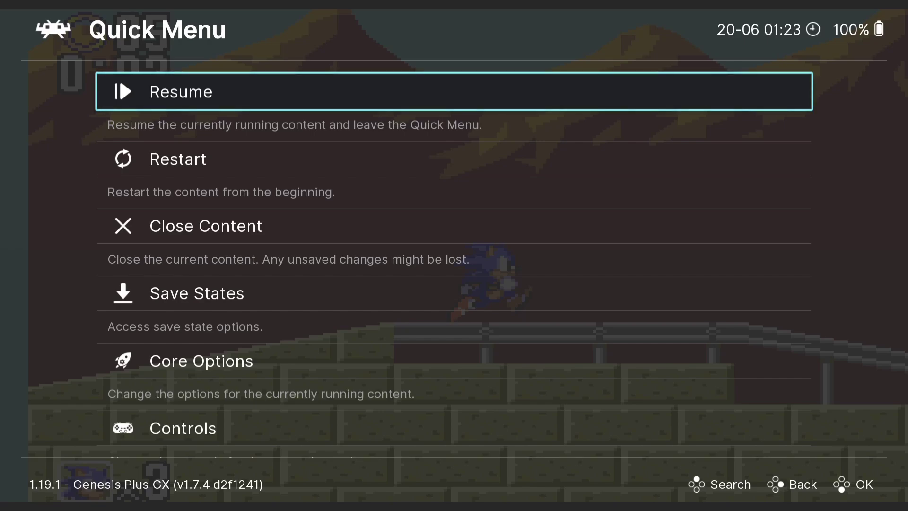
{"action": "key", "text": "BackSpace"}
{"action": "key", "text": "Left"}
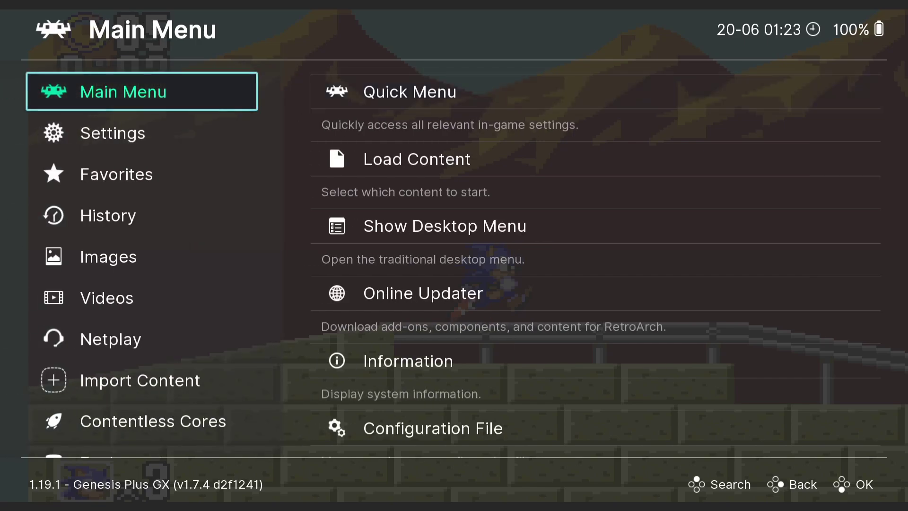
{"action": "key", "text": "Down"}
{"action": "key", "text": "Right"}
{"action": "key", "text": "Down"}
{"action": "key", "text": "Return"}
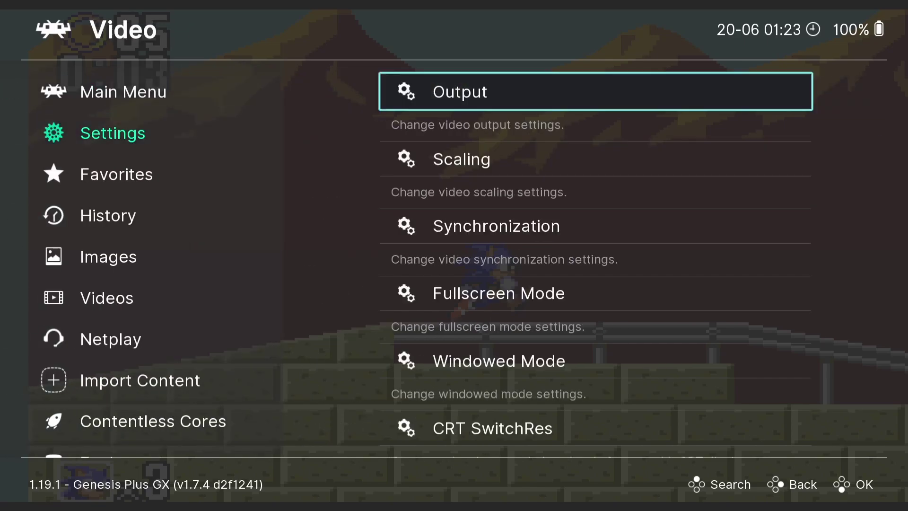
Step: Set the Scaling aspect ratio to 4:3
{"action": "key", "text": "Down"}
{"action": "key", "text": "Return"}
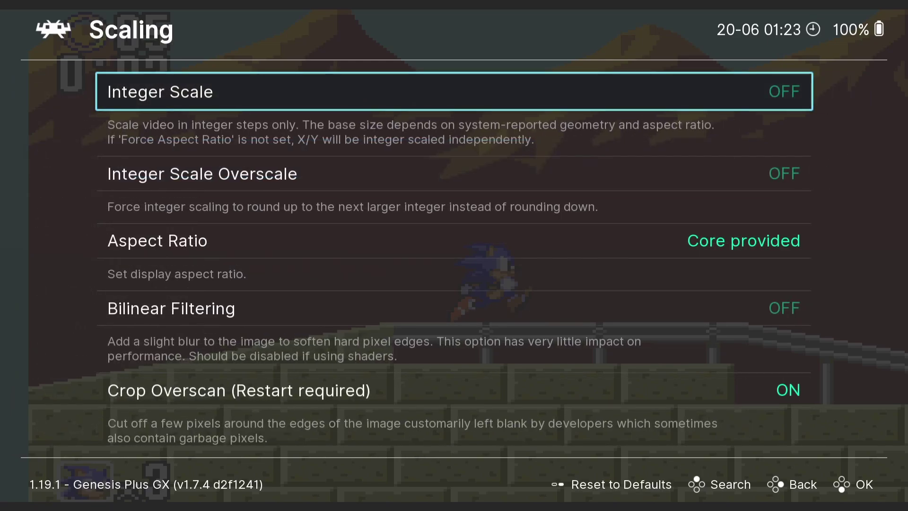
{"action": "key", "text": "Down"}
{"action": "key", "text": "Down"}
{"action": "key", "text": "Return"}
{"action": "key", "text": "Down"}
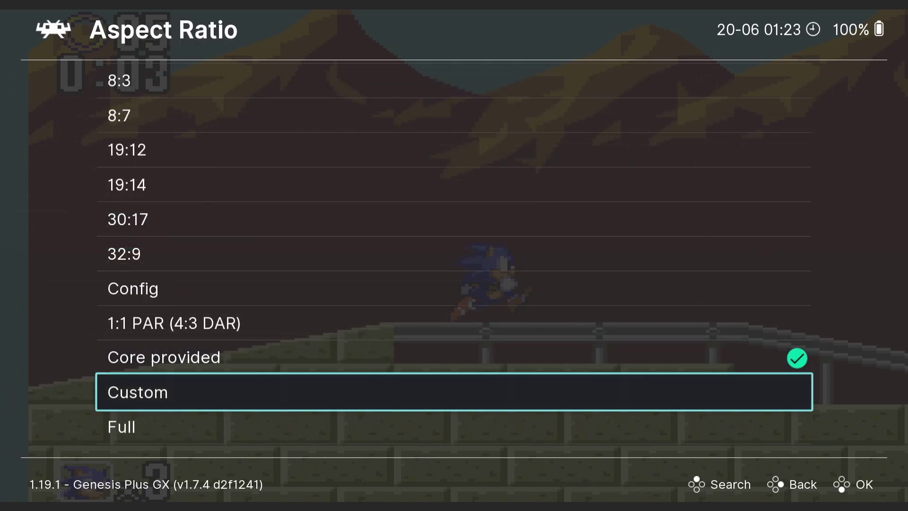
{"action": "key", "text": "Down"}
{"action": "key", "text": "Down"}
{"action": "key", "text": "Return"}
Step: Back out of the settings to the running game's Quick Menu
{"action": "key", "text": "BackSpace"}
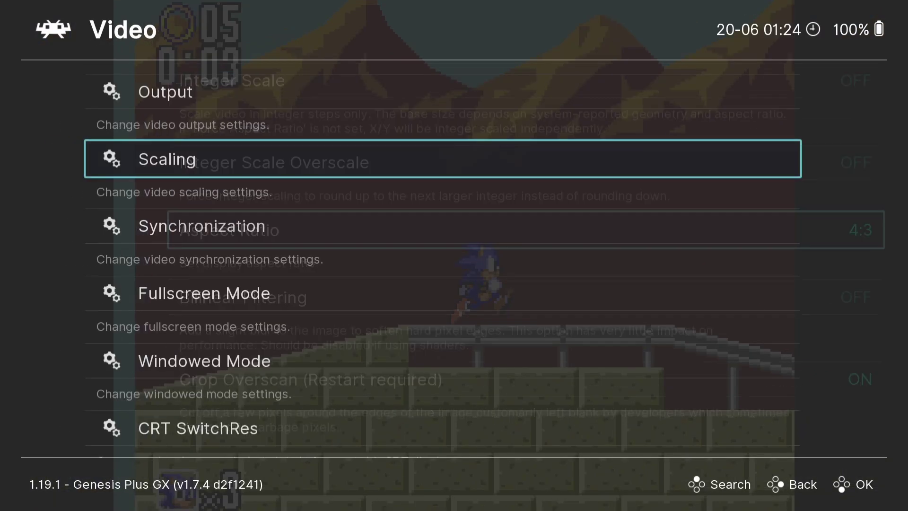
{"action": "key", "text": "BackSpace"}
{"action": "key", "text": "BackSpace"}
{"action": "key", "text": "Up"}
{"action": "key", "text": "Right"}
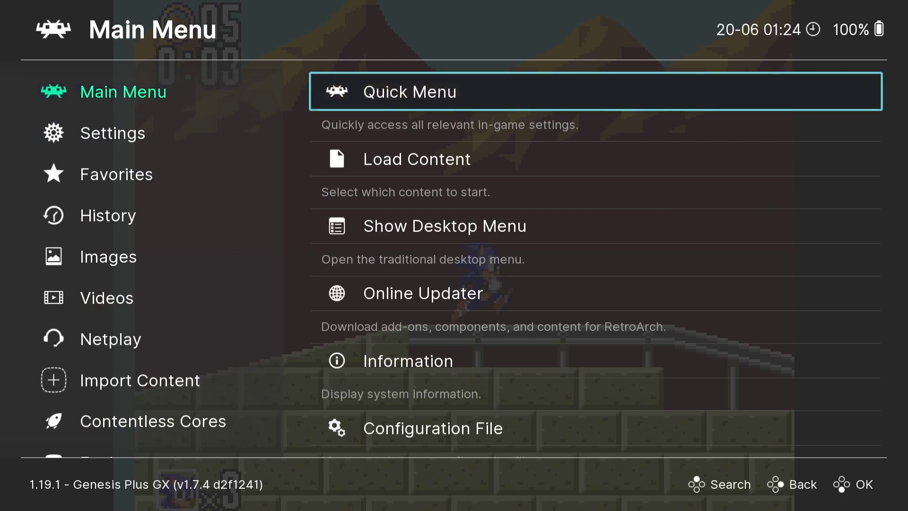
{"action": "key", "text": "Return"}
{"action": "key", "text": "Return"}
Step: Resume Sonic 2 and run right along the rail, jumping and collecting rings
{"action": "key", "text": "Right"}
{"action": "key", "text": "z"}
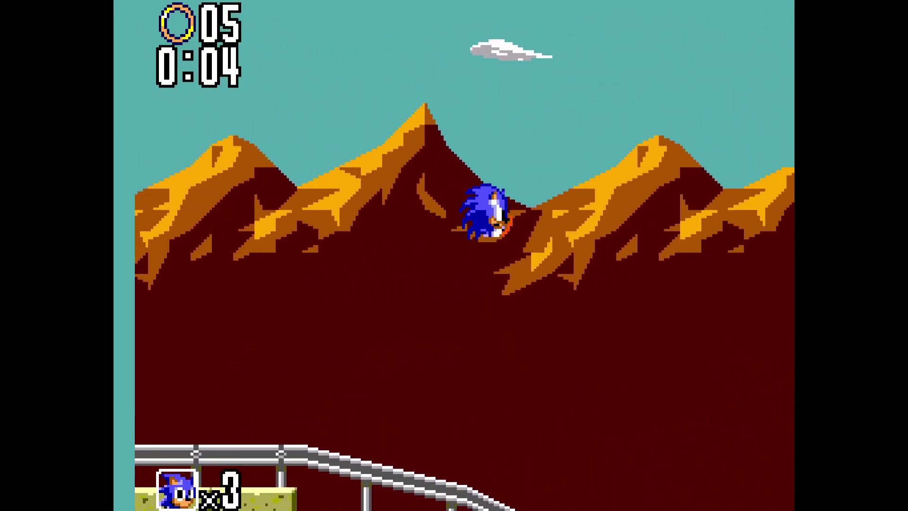
{"action": "key", "text": "Right"}
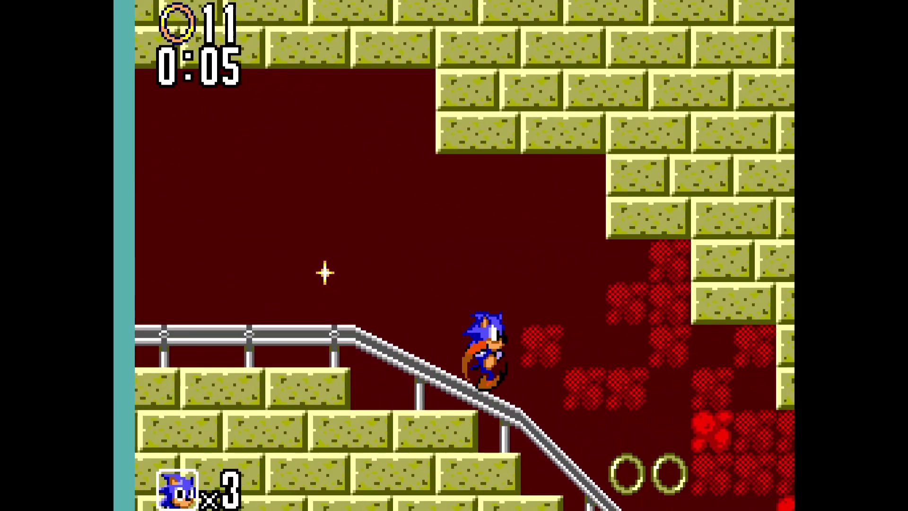